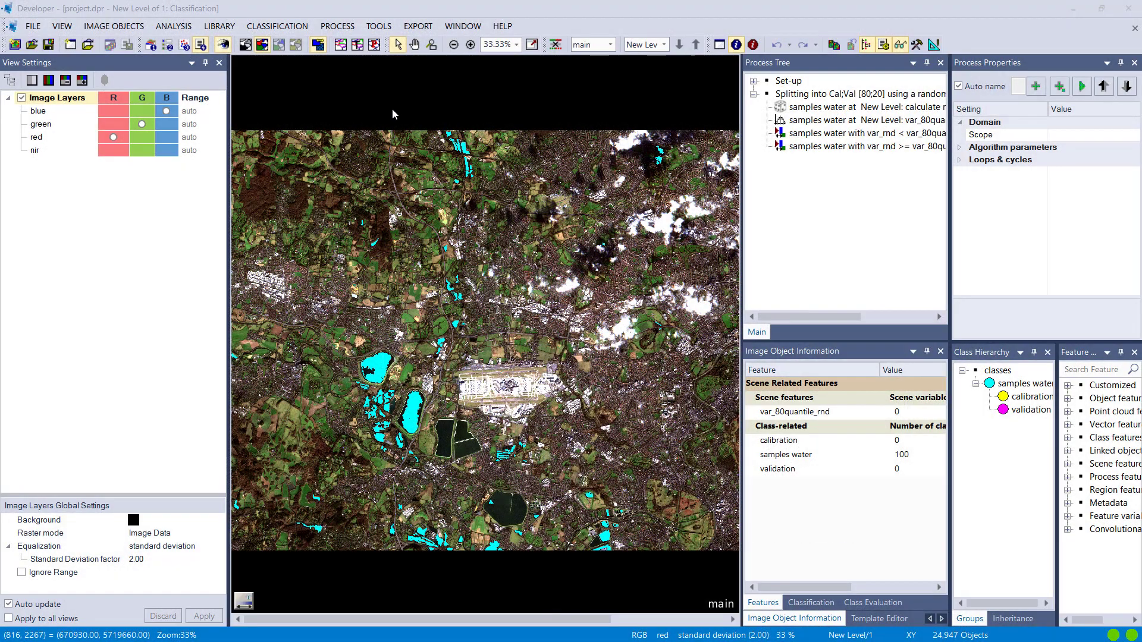
Show the scene as a false-colour composite with nir in the red channel, classification overlaid.
{"action": "left_click", "coordinate": [246, 46]}
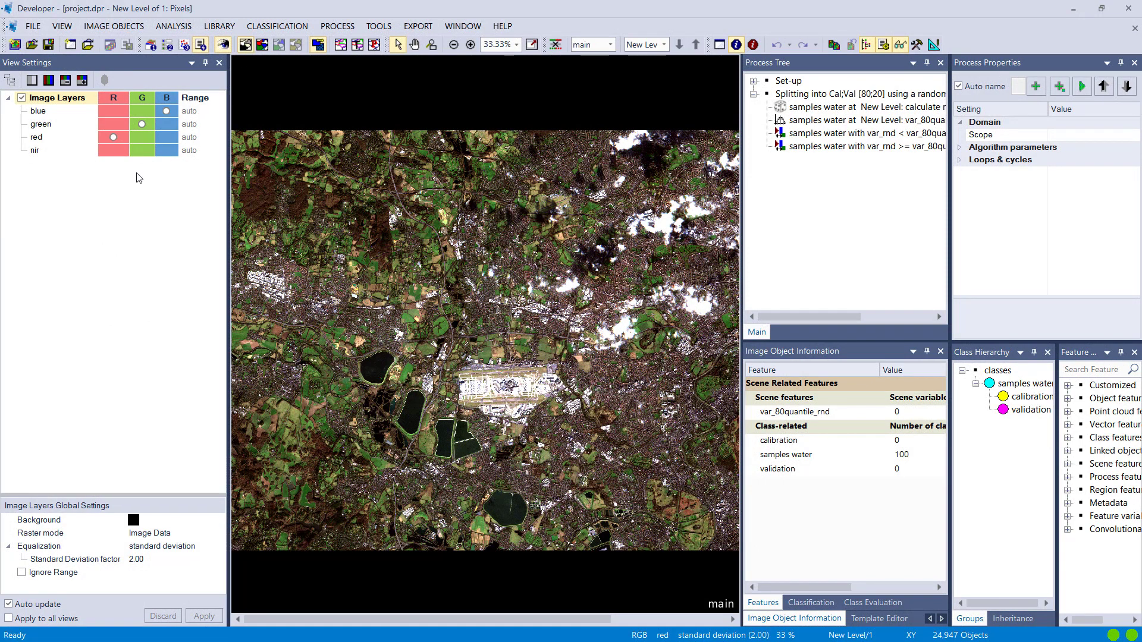
{"action": "left_click", "coordinate": [113, 150]}
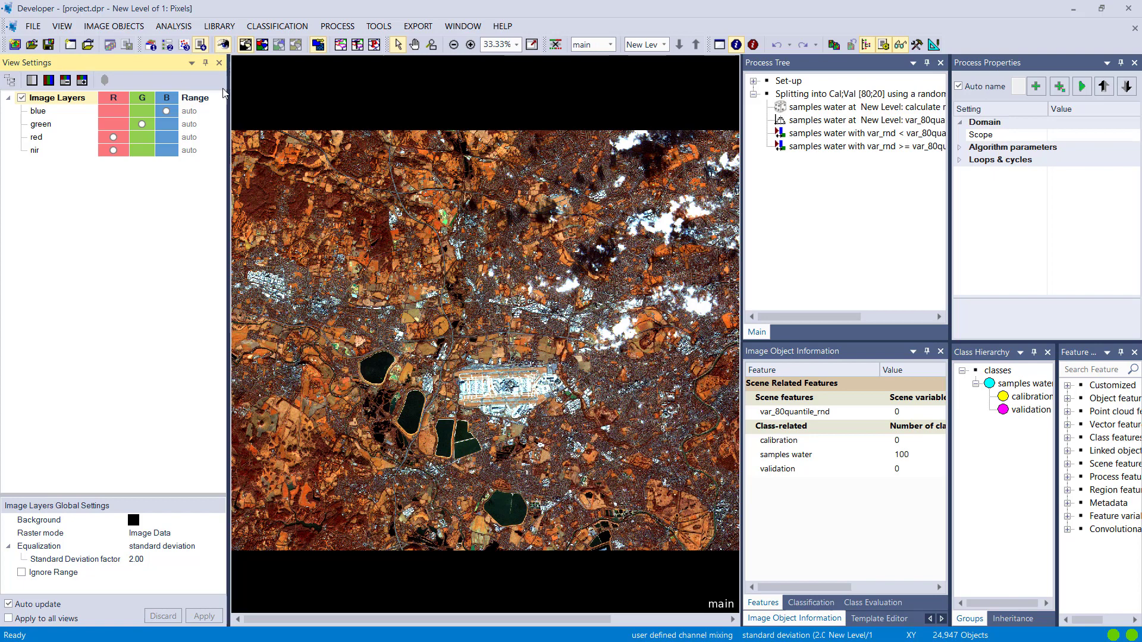
{"action": "left_click", "coordinate": [282, 45]}
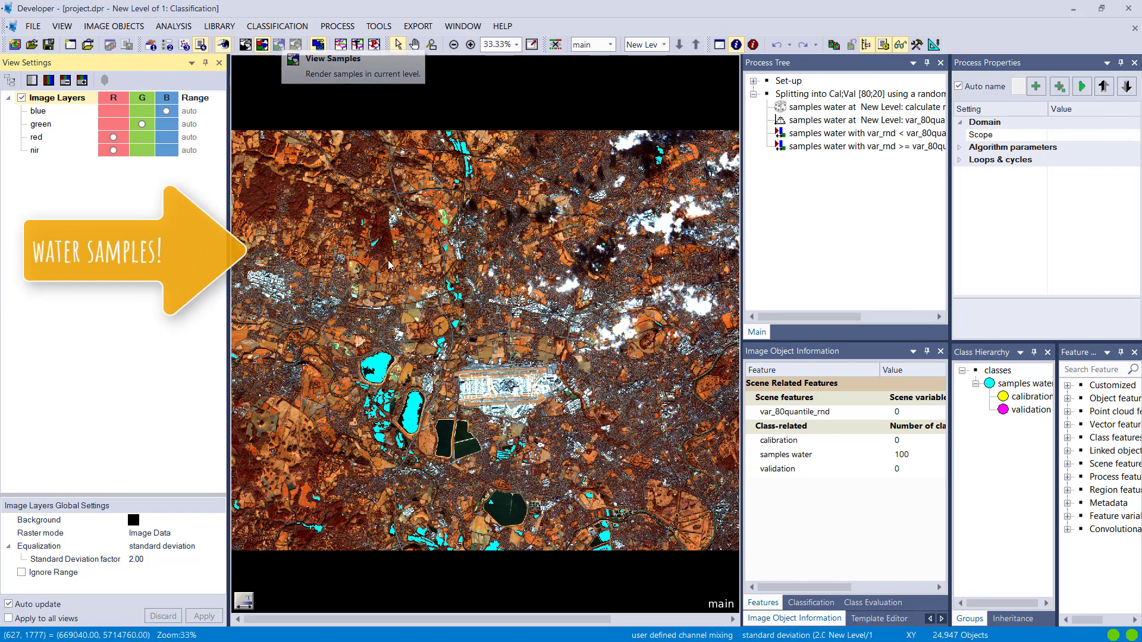
Zoom in to inspect the lake objects, then return to the classification view.
{"action": "scroll", "coordinate": [393, 434], "scroll_direction": "up", "scroll_amount": 1}
{"action": "scroll", "coordinate": [394, 434], "scroll_direction": "up", "scroll_amount": 2}
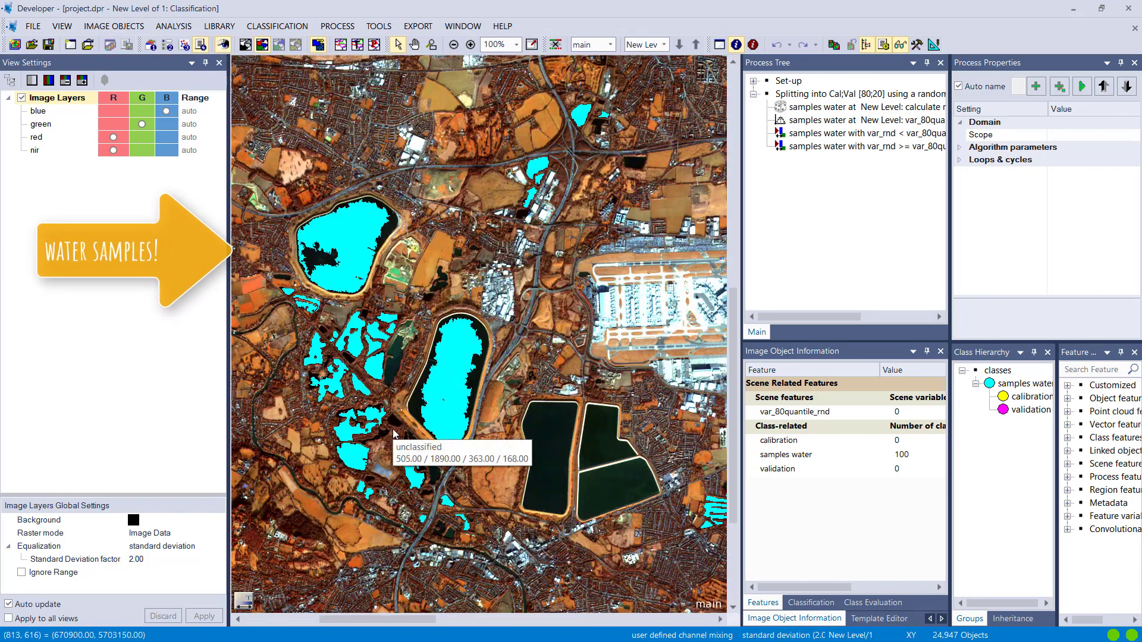
{"action": "left_click", "coordinate": [357, 45]}
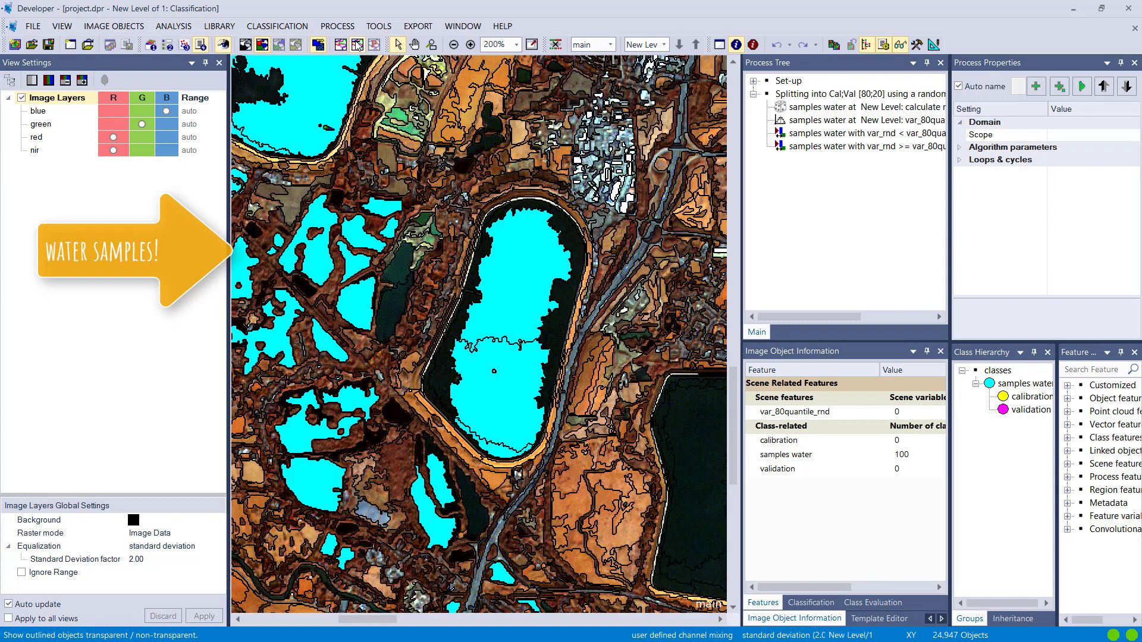
{"action": "left_click", "coordinate": [513, 388]}
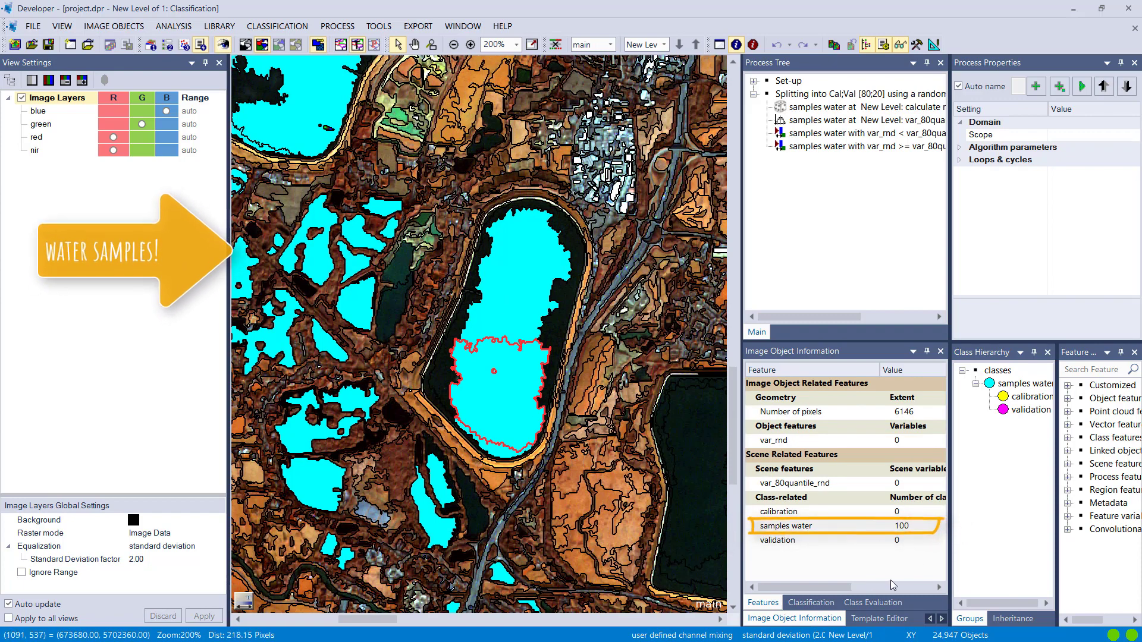
{"action": "left_click", "coordinate": [519, 328]}
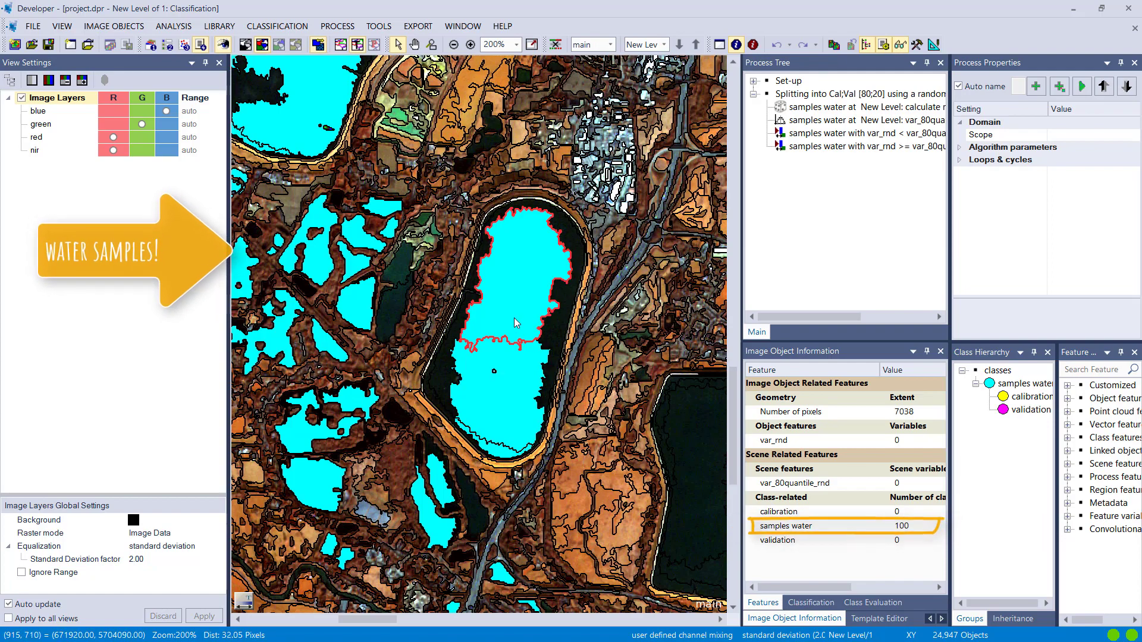
{"action": "scroll", "coordinate": [425, 394], "scroll_direction": "down", "scroll_amount": 2}
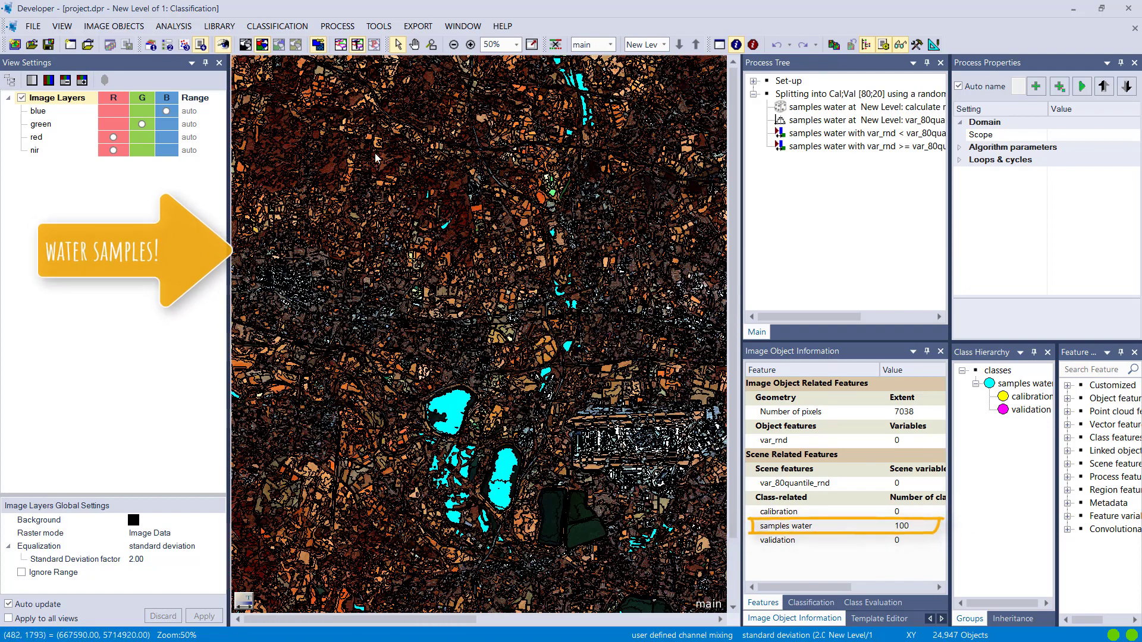
{"action": "left_click", "coordinate": [249, 46]}
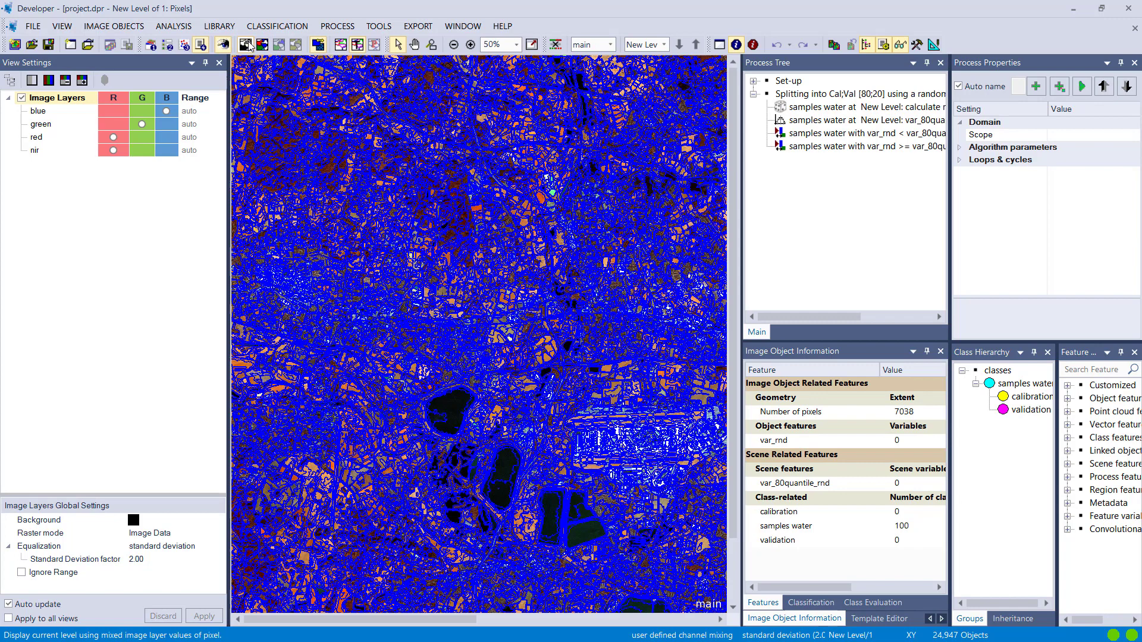
{"action": "left_click", "coordinate": [357, 46]}
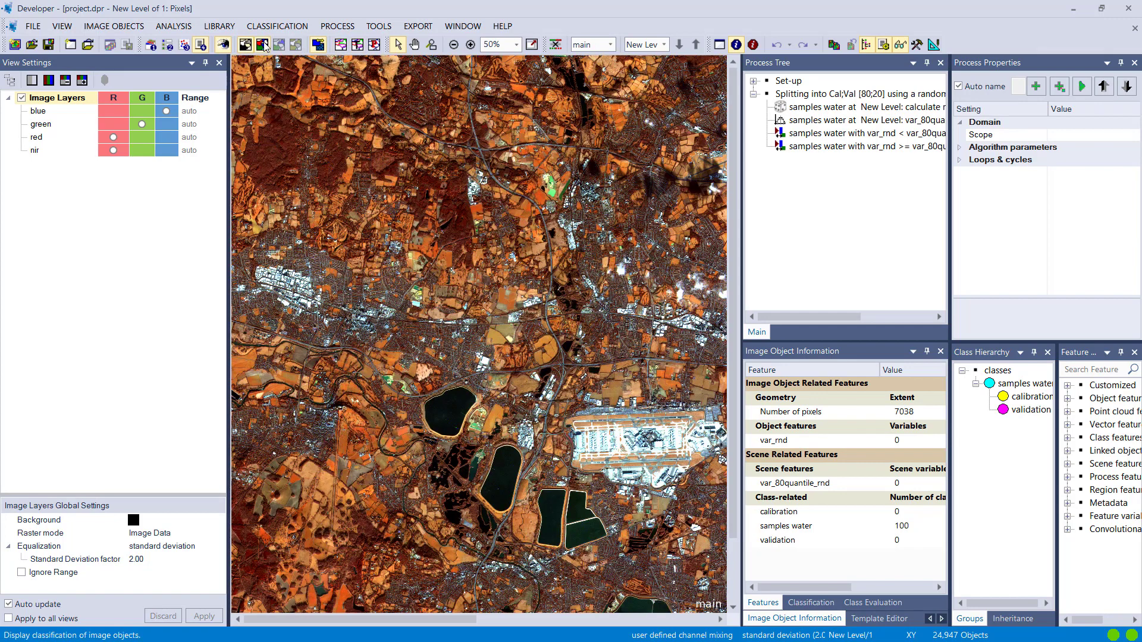
{"action": "scroll", "coordinate": [325, 116], "scroll_direction": "down", "scroll_amount": 1}
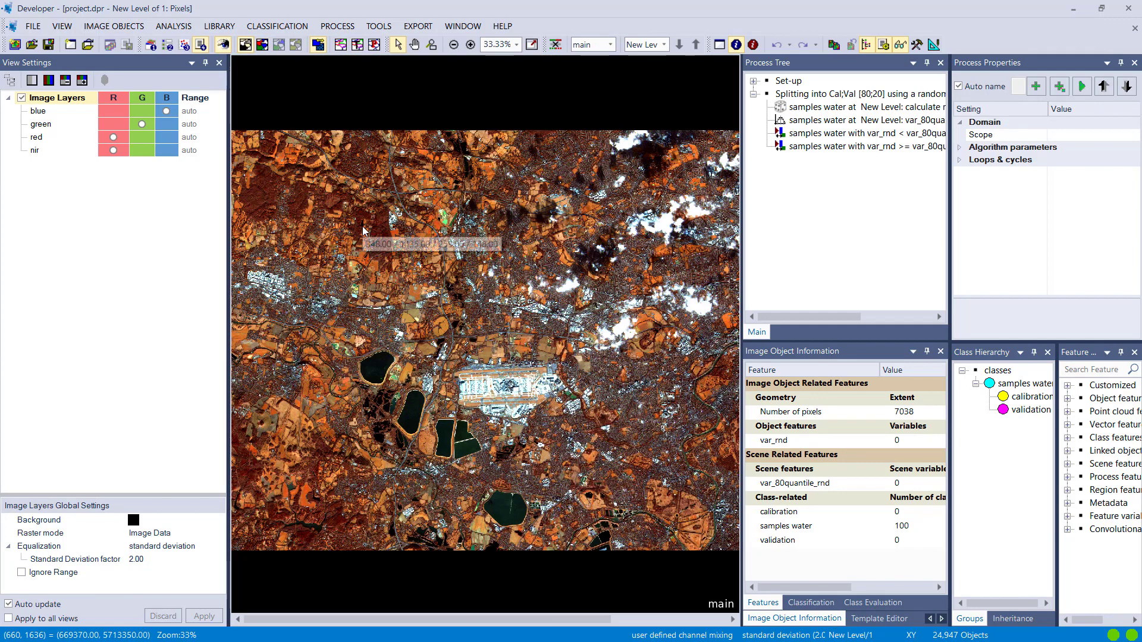
{"action": "left_click", "coordinate": [266, 46]}
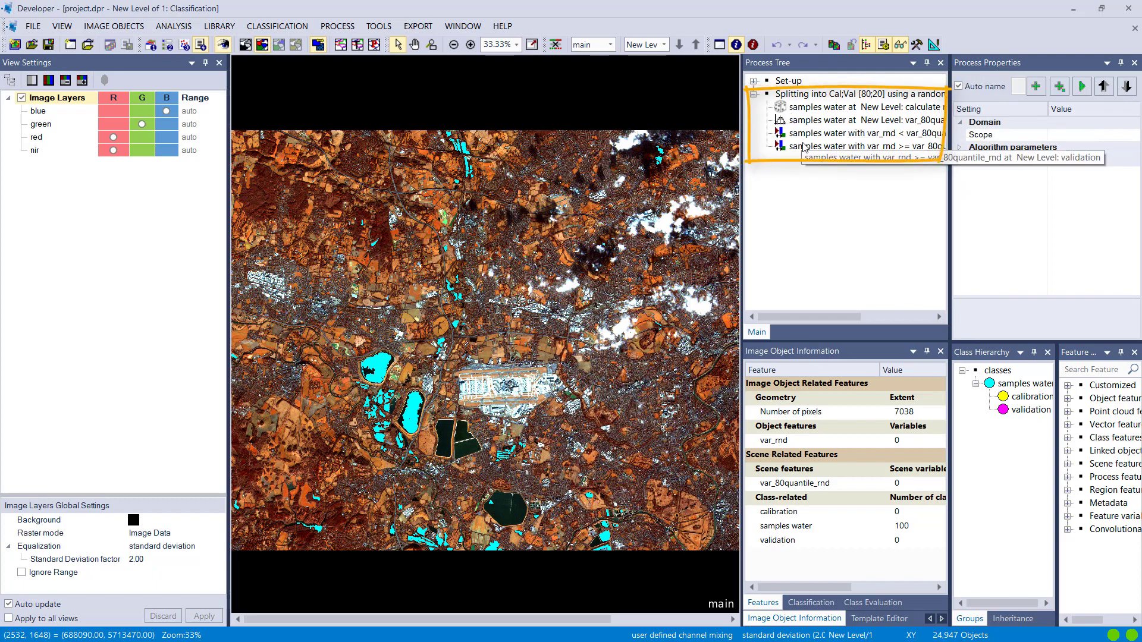
{"action": "double_click", "coordinate": [786, 113]}
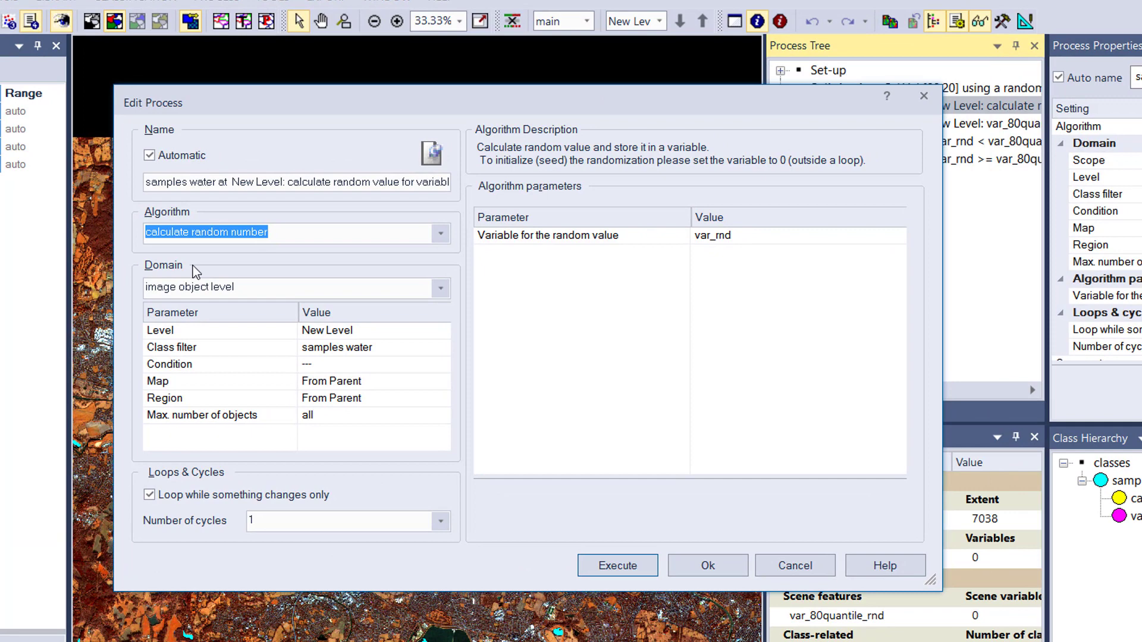
{"action": "left_click", "coordinate": [275, 238]}
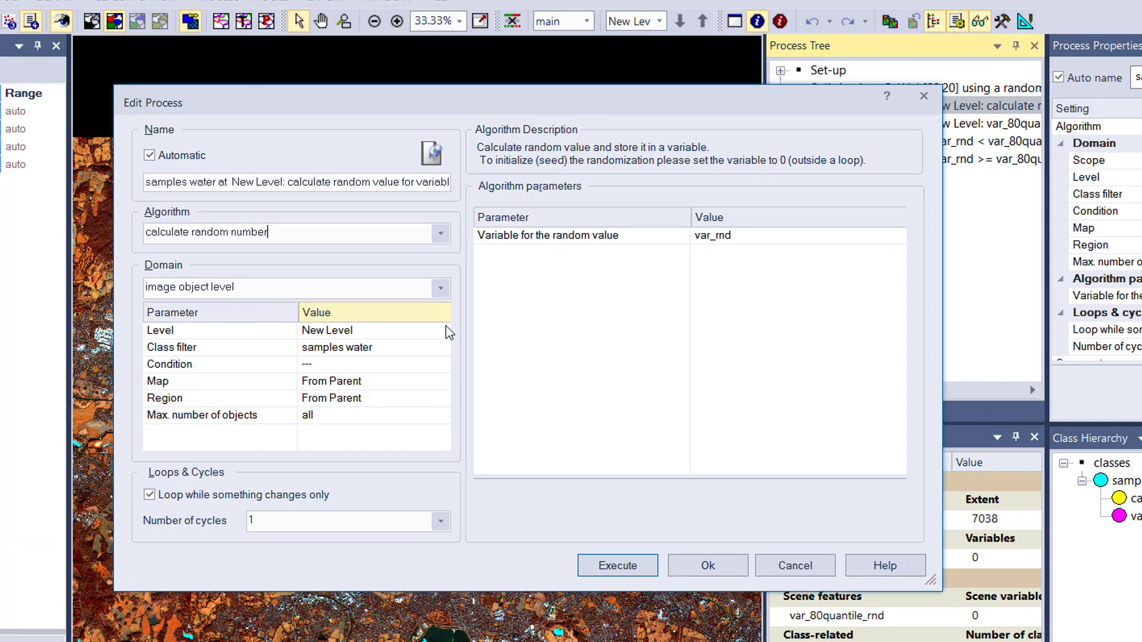
{"action": "left_click", "coordinate": [418, 346]}
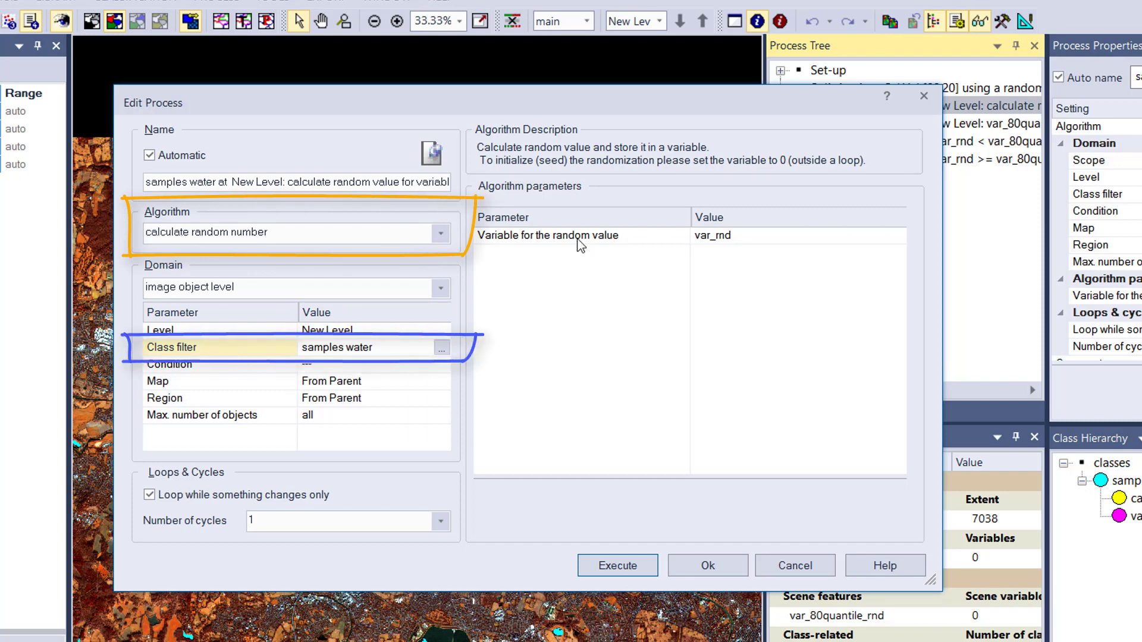
{"action": "left_click", "coordinate": [619, 280]}
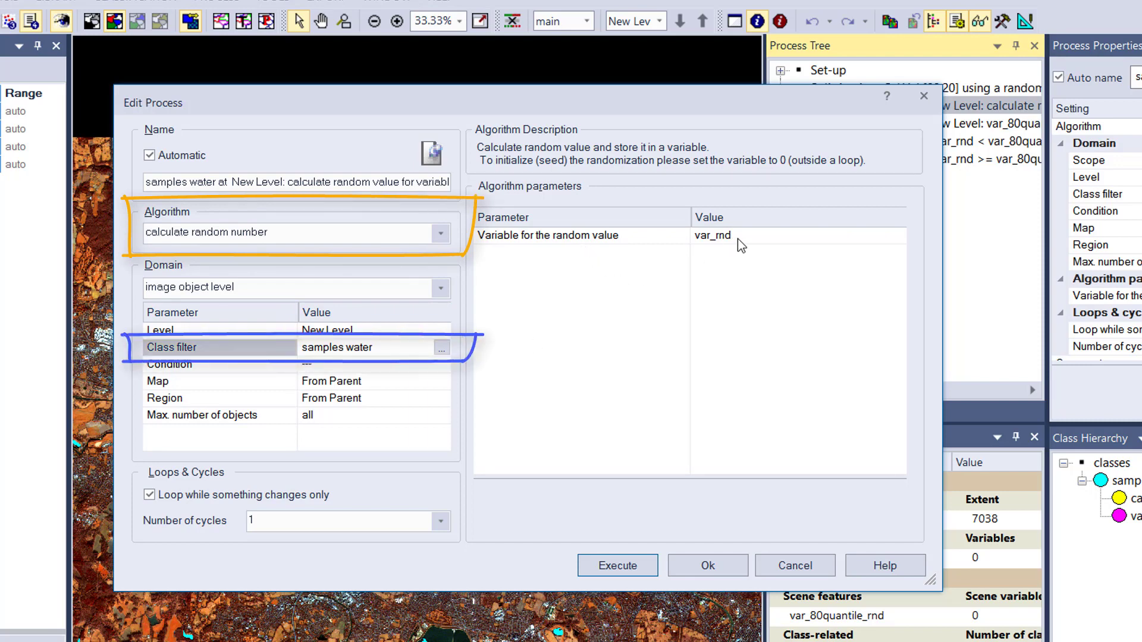
{"action": "left_click", "coordinate": [738, 241]}
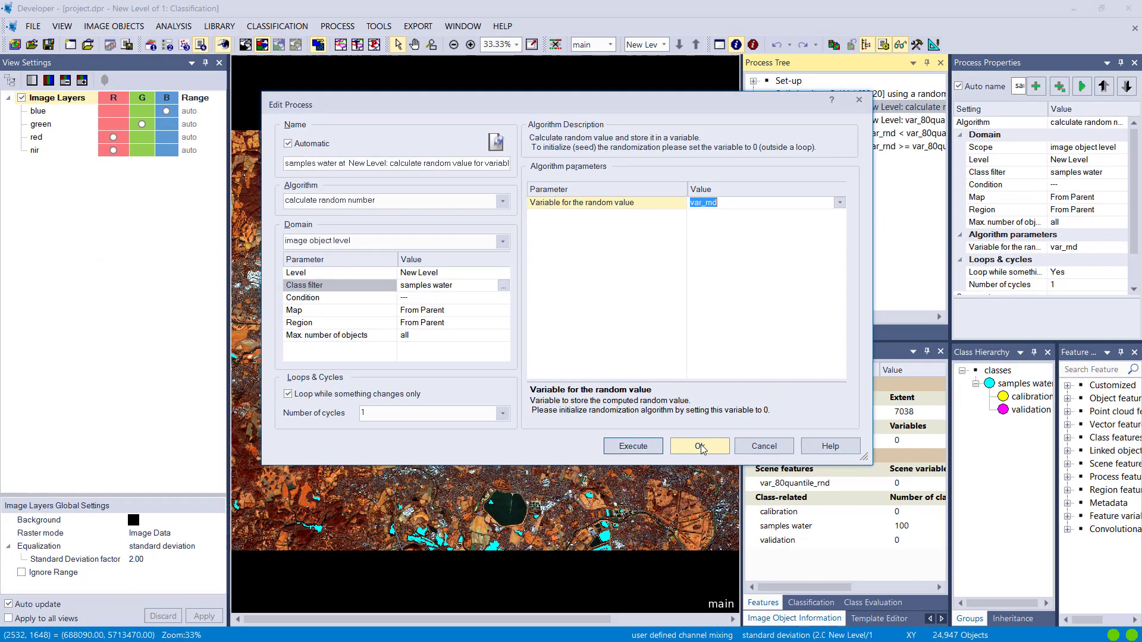
{"action": "left_click", "coordinate": [708, 565]}
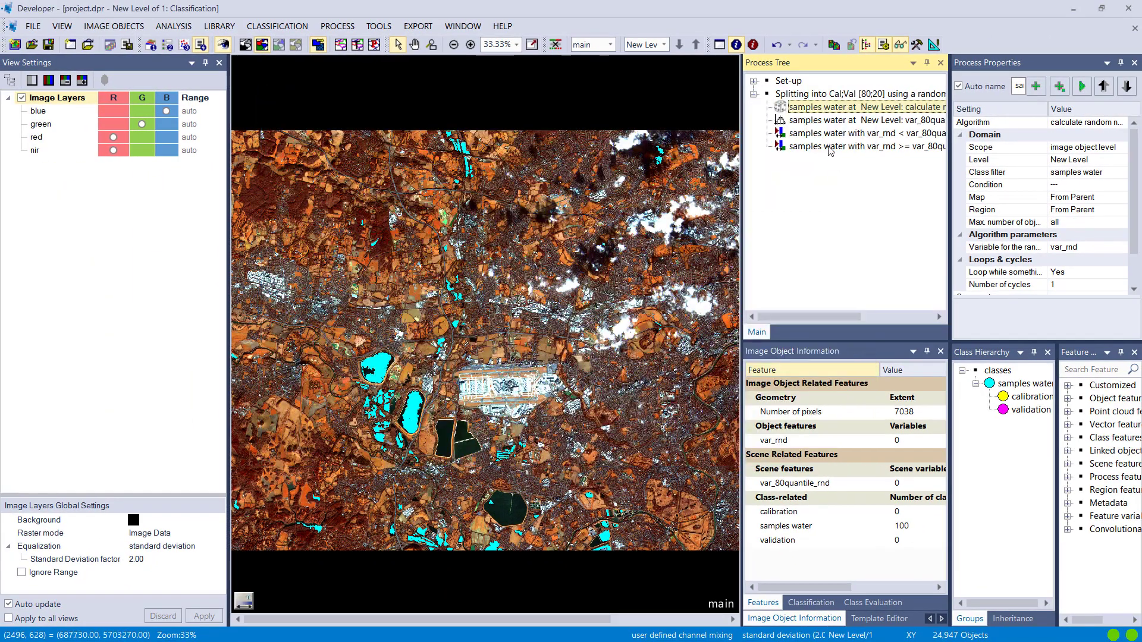
Append a new process using the calculate random number algorithm.
{"action": "right_click", "coordinate": [852, 207]}
{"action": "left_click", "coordinate": [850, 259]}
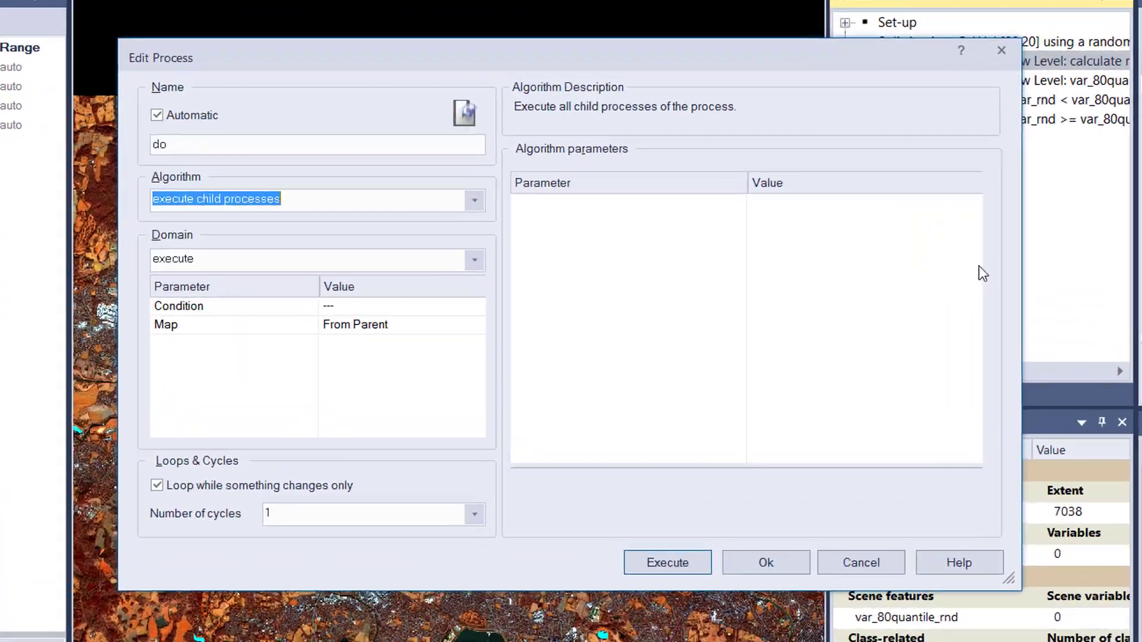
{"action": "type", "text": "calculate random number"}
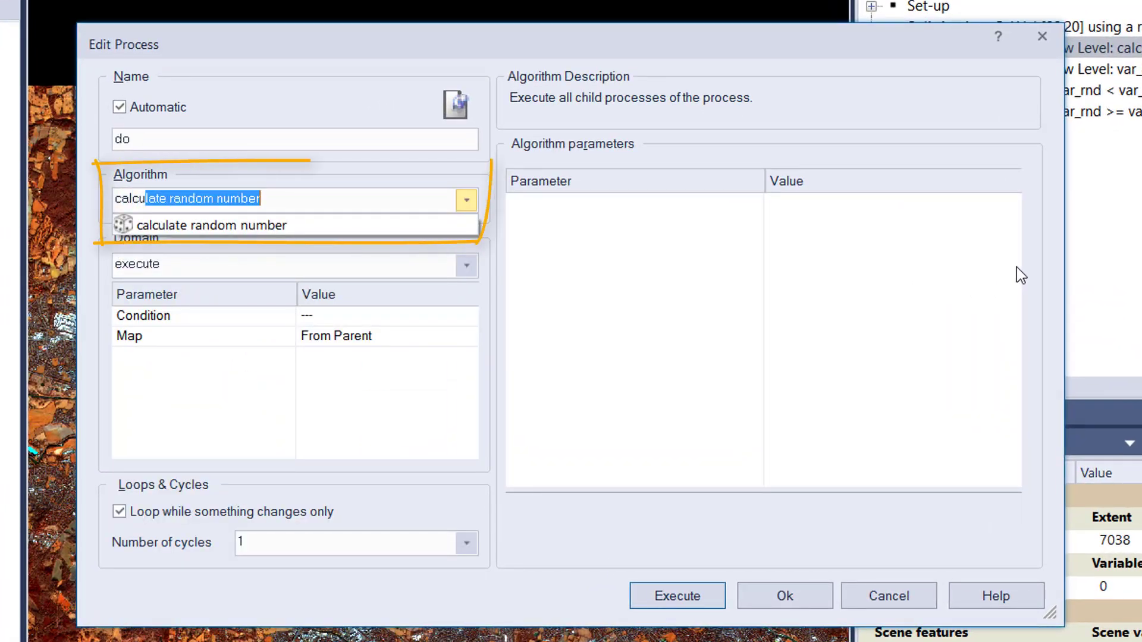
{"action": "left_click", "coordinate": [383, 229]}
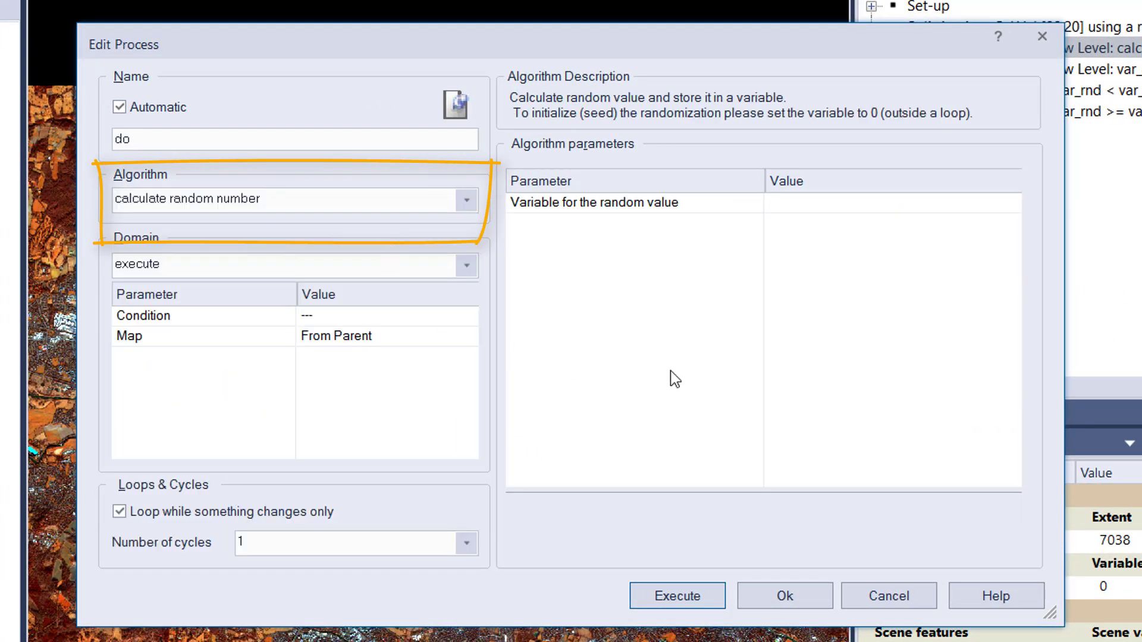
Start creating a new Double scene variable named 'test' for the random value.
{"action": "left_click", "coordinate": [801, 203]}
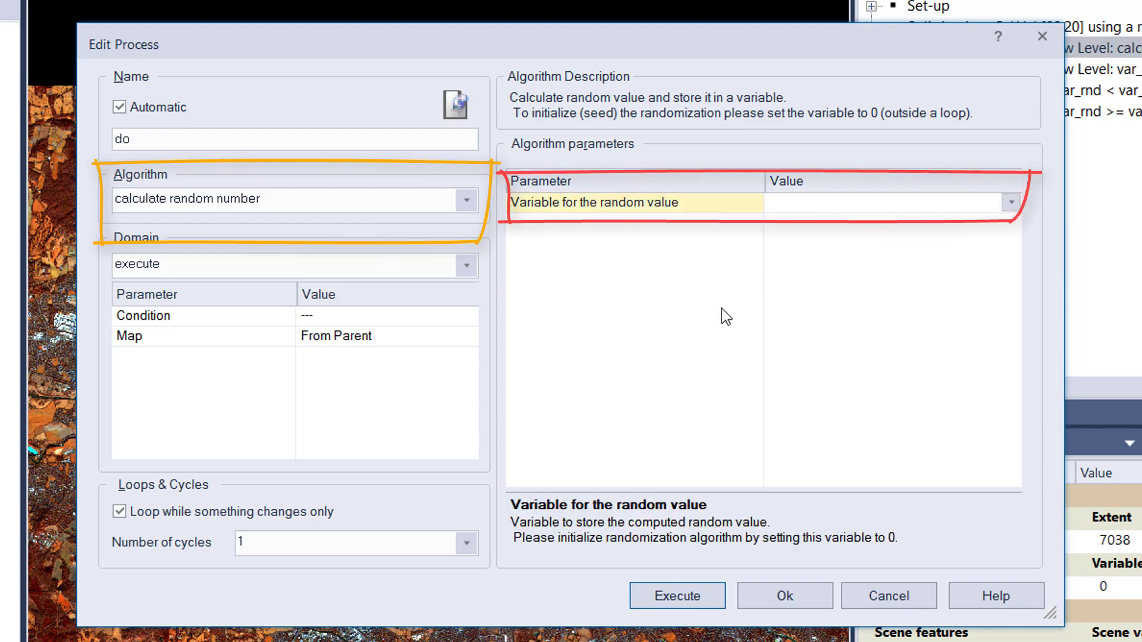
{"action": "type", "text": "test"}
{"action": "key", "text": "Return"}
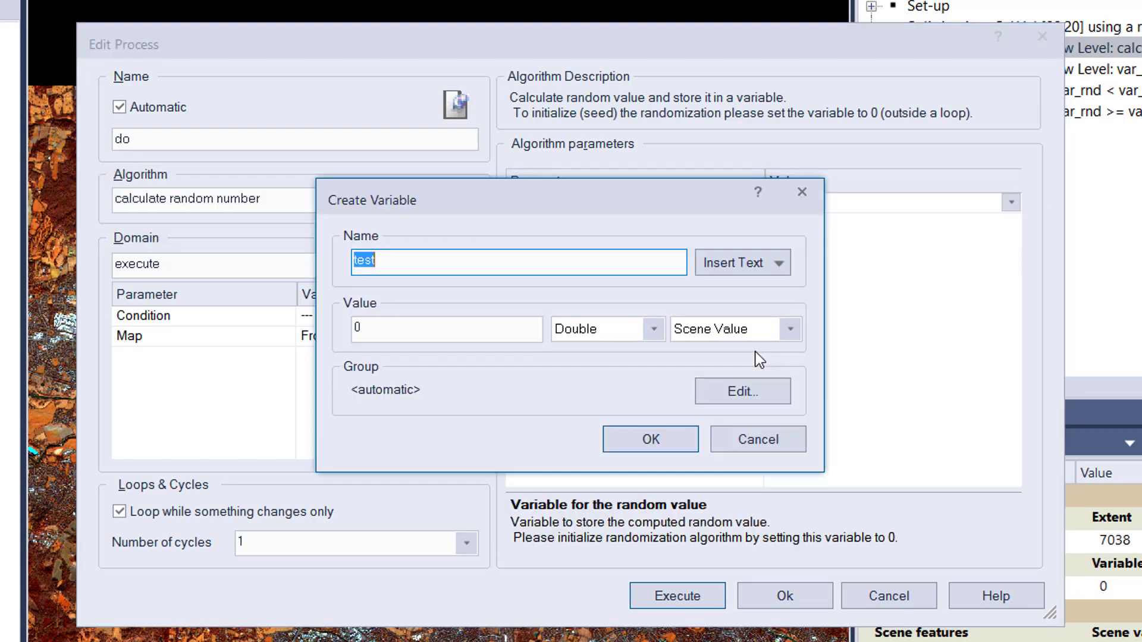
{"action": "left_click", "coordinate": [513, 253]}
{"action": "left_click", "coordinate": [660, 327]}
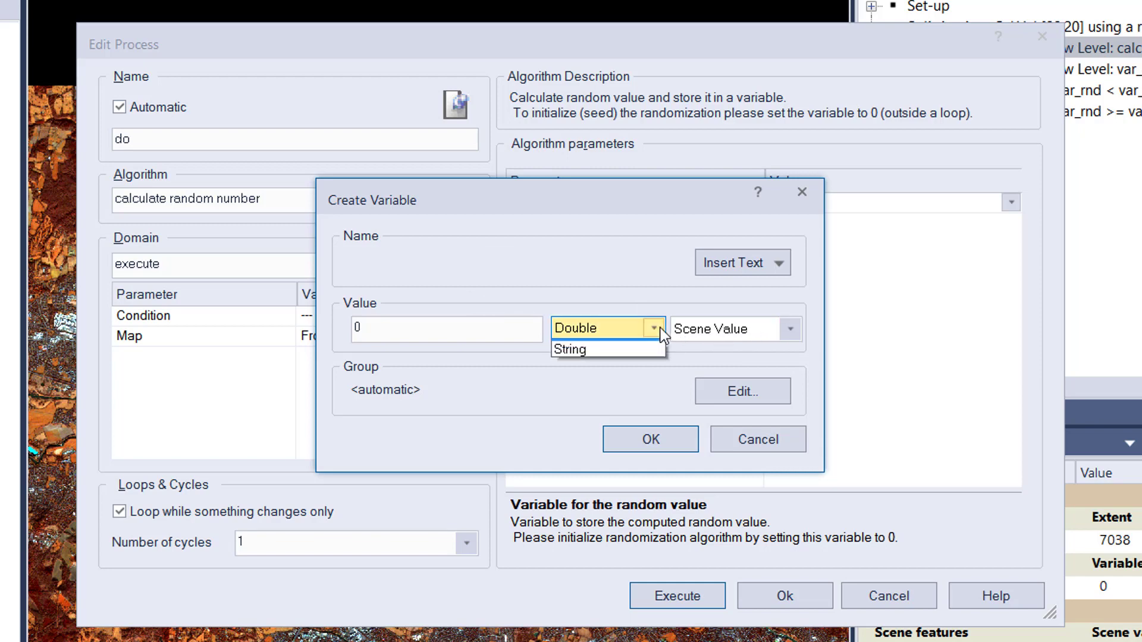
{"action": "left_click", "coordinate": [660, 327]}
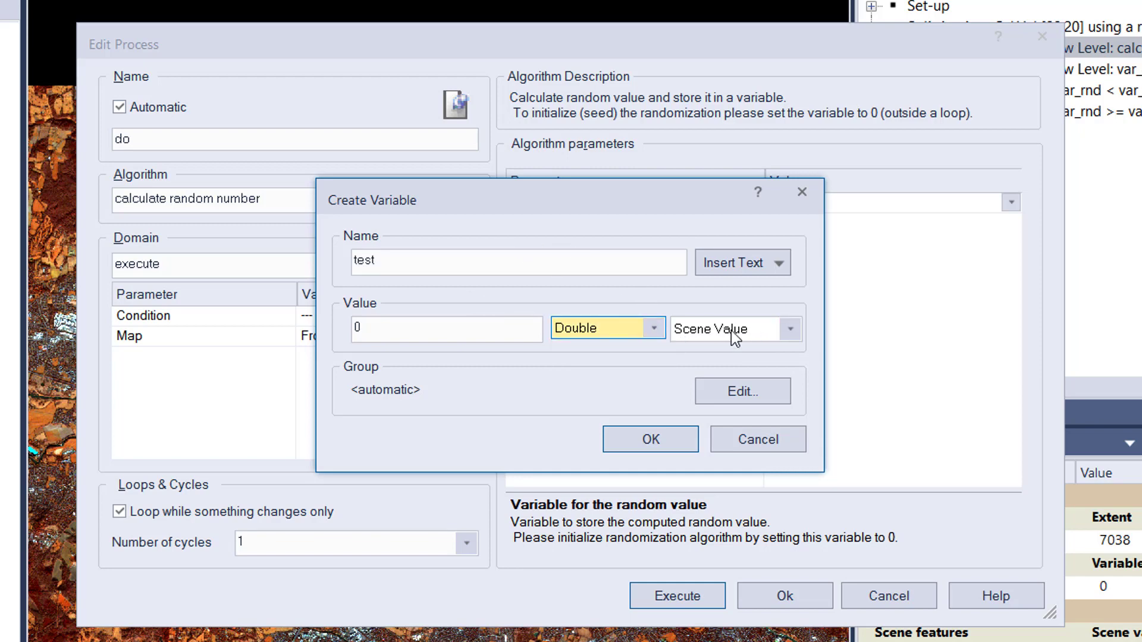
{"action": "left_click", "coordinate": [794, 327]}
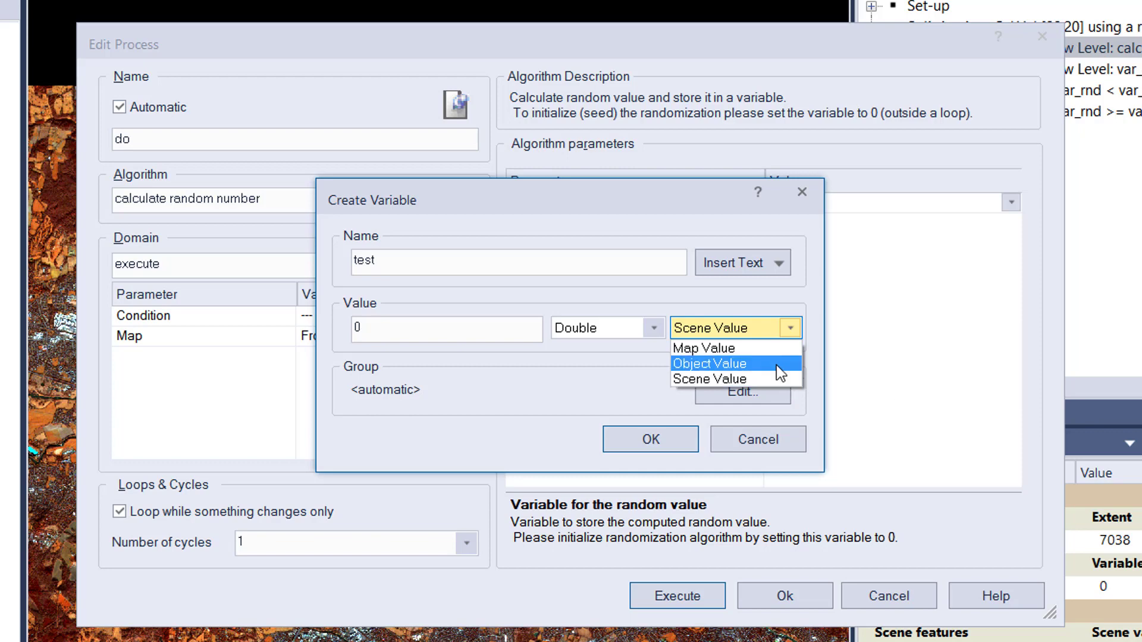
{"action": "left_click", "coordinate": [636, 405]}
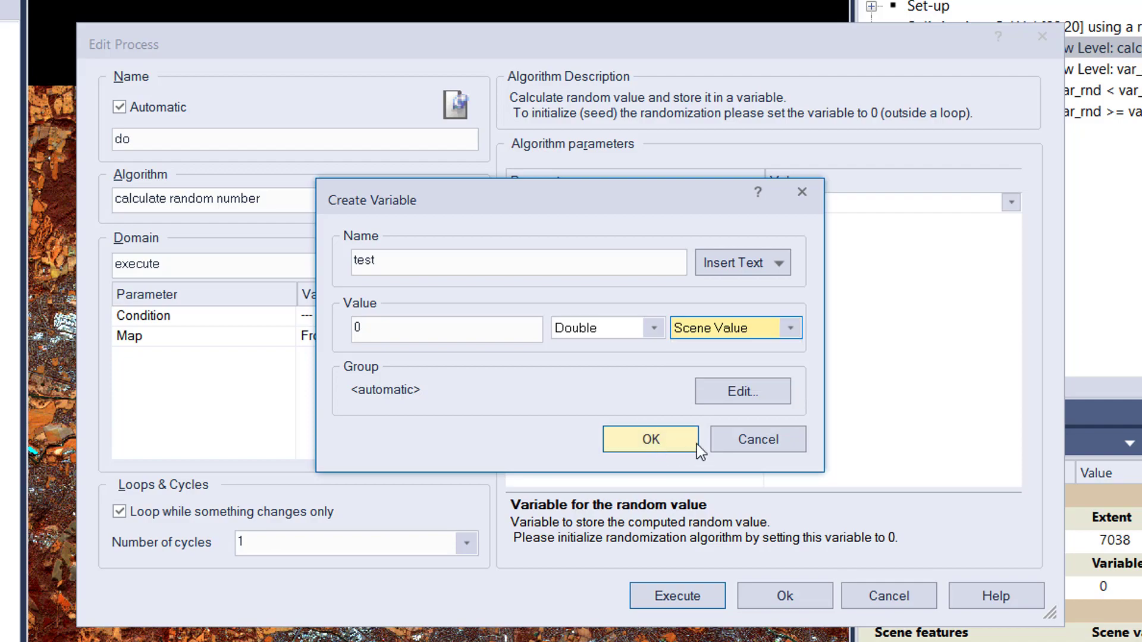
Cancel the test variable and new process, then open the existing var_rnd random-value process.
{"action": "left_click", "coordinate": [747, 440]}
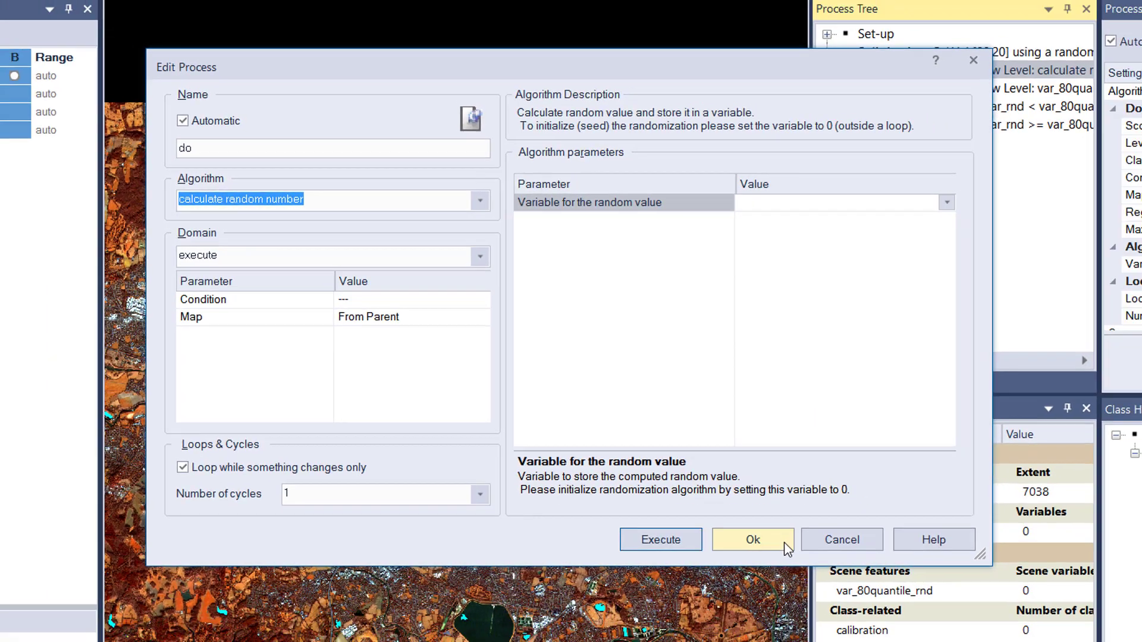
{"action": "left_click", "coordinate": [804, 595]}
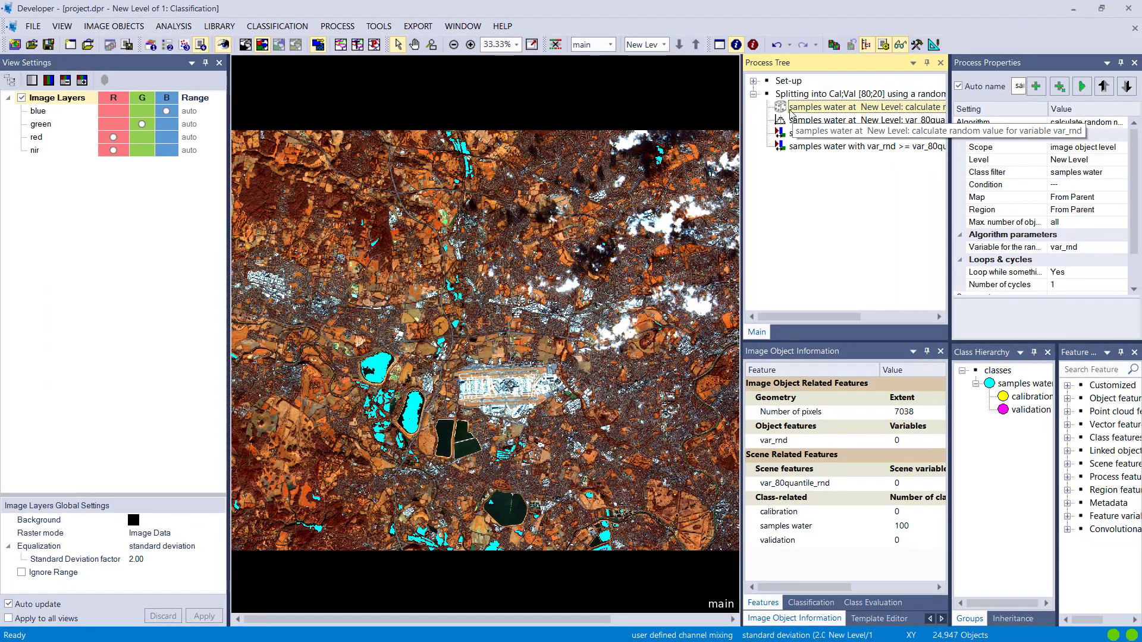
{"action": "double_click", "coordinate": [863, 108]}
{"action": "left_click", "coordinate": [577, 338]}
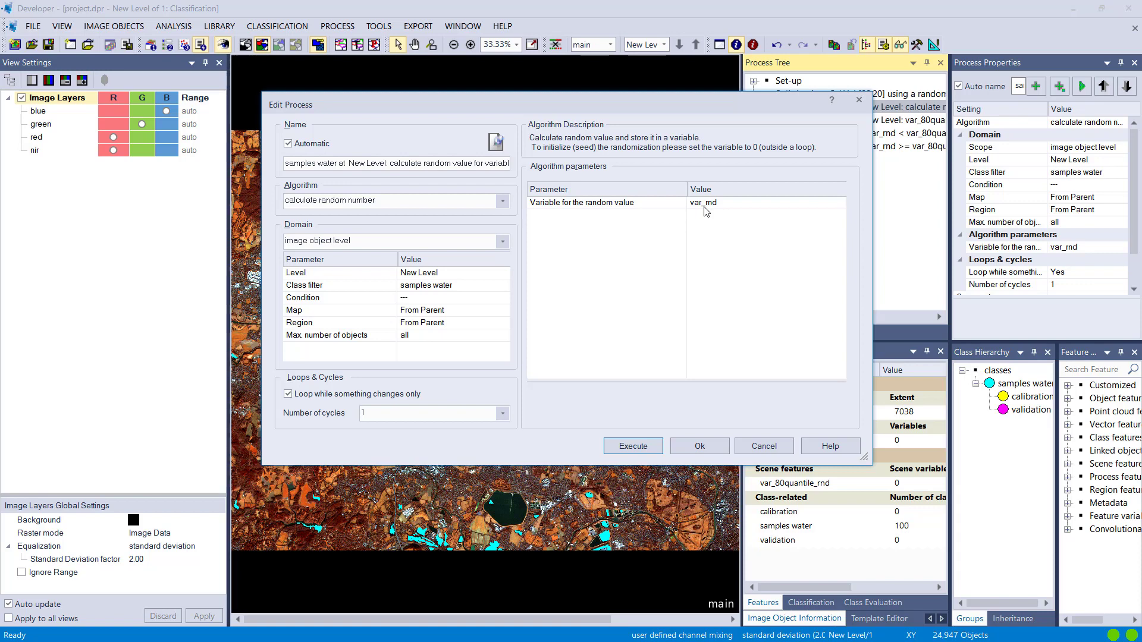
Execute calculate random number on the water samples and check the first objects' var_rnd values.
{"action": "left_click", "coordinate": [633, 446]}
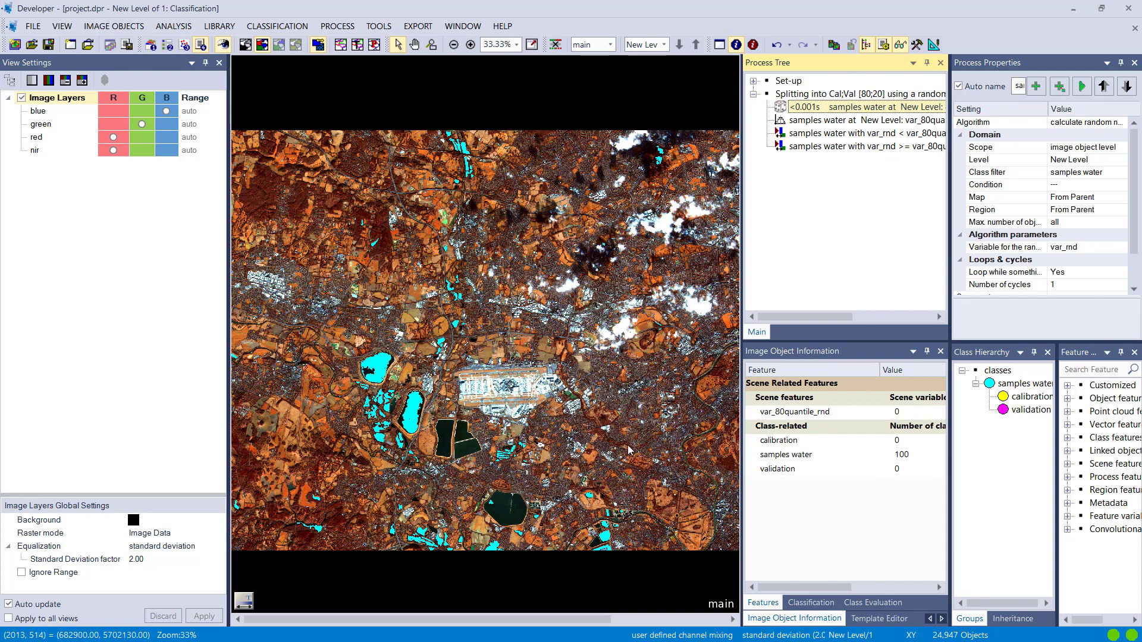
{"action": "left_click", "coordinate": [550, 409]}
{"action": "left_click", "coordinate": [549, 410]}
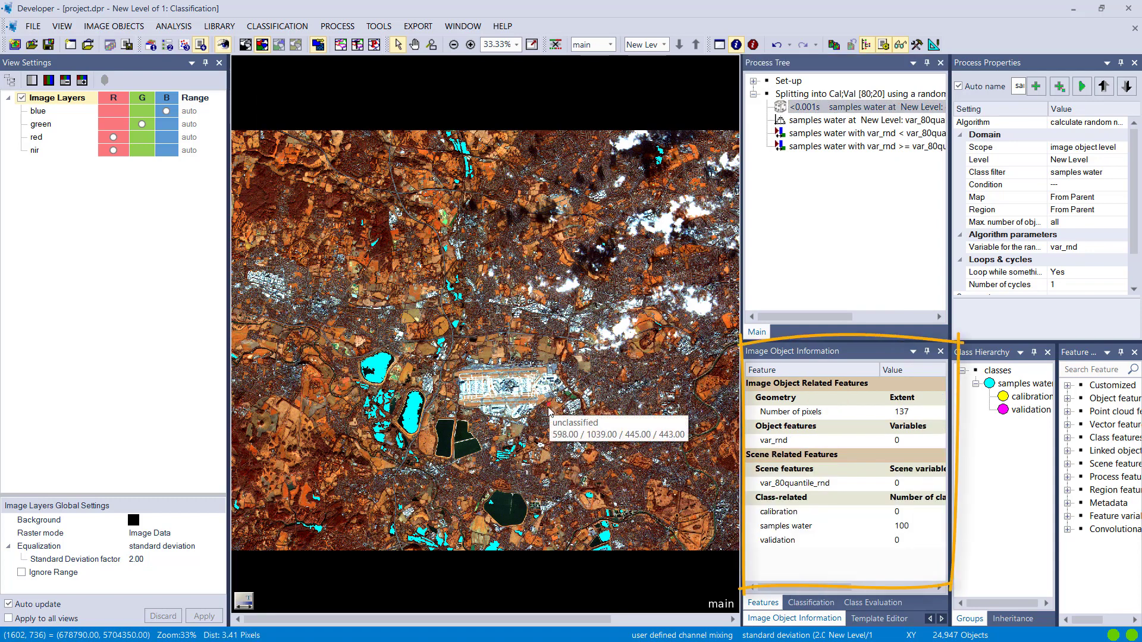
{"action": "left_click", "coordinate": [498, 433]}
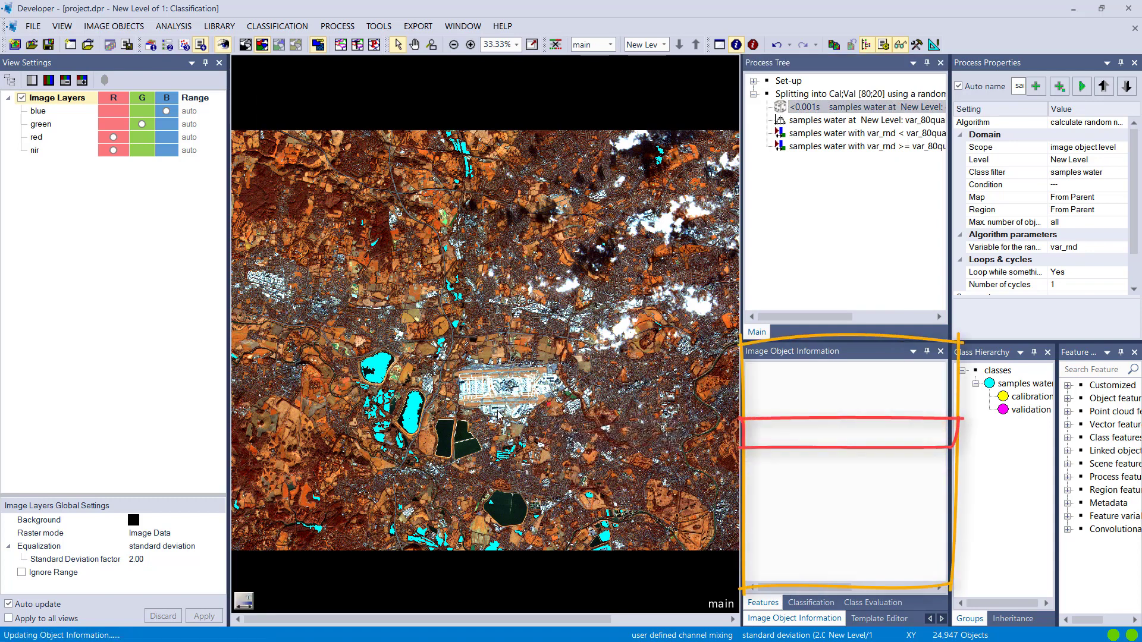
{"action": "left_click", "coordinate": [501, 458]}
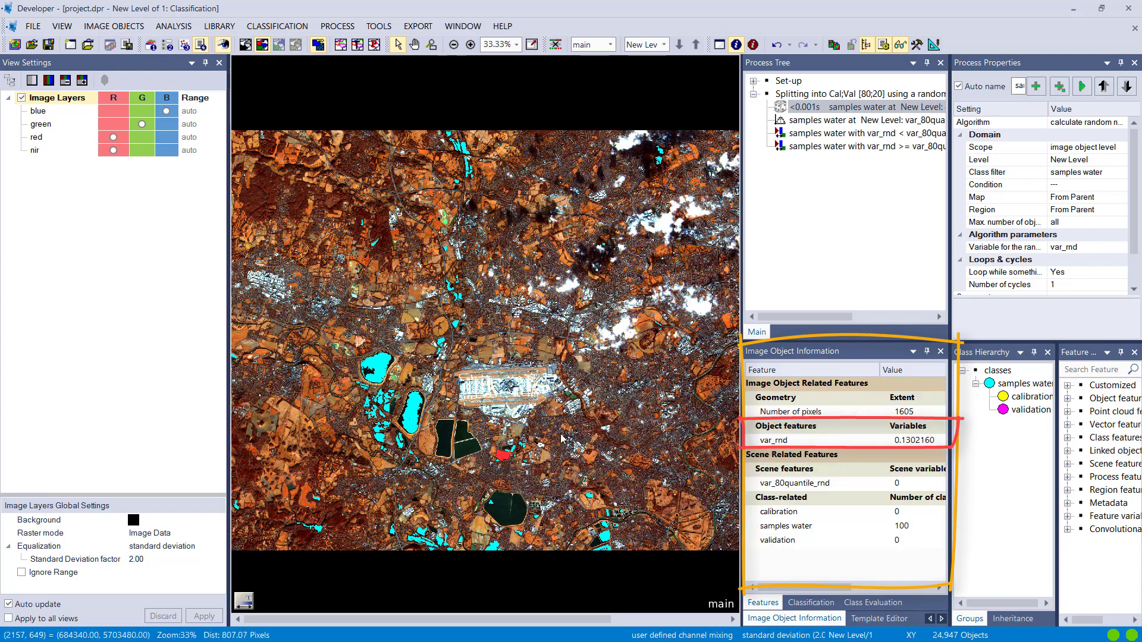
Check var_rnd for the reservoir and several small water objects, widening the information panel.
{"action": "left_click", "coordinate": [411, 420]}
{"action": "left_click", "coordinate": [411, 422]}
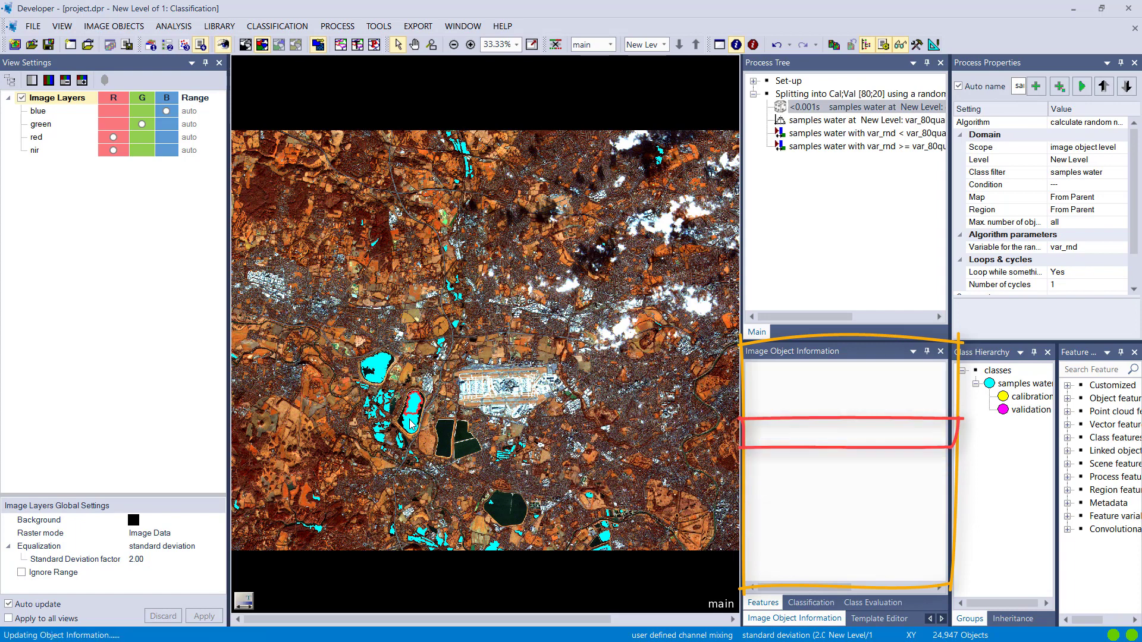
{"action": "scroll", "coordinate": [393, 411], "scroll_direction": "up", "scroll_amount": 5}
{"action": "left_click", "coordinate": [369, 364]}
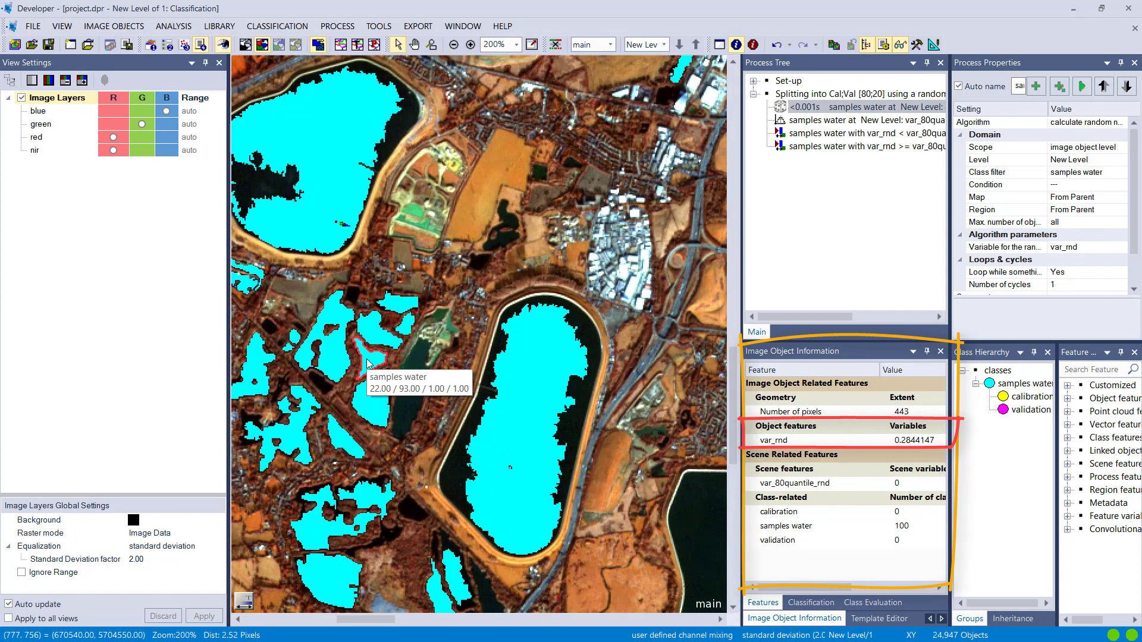
{"action": "left_click_drag", "start_coordinate": [740, 399], "coordinate": [676, 404]}
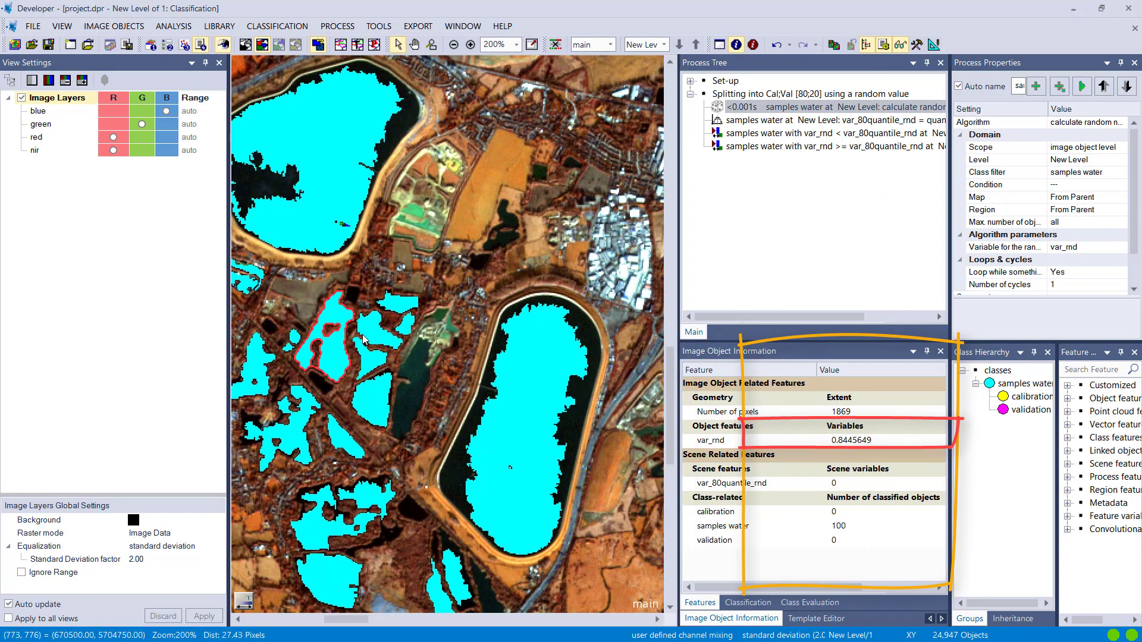
{"action": "left_click", "coordinate": [404, 308]}
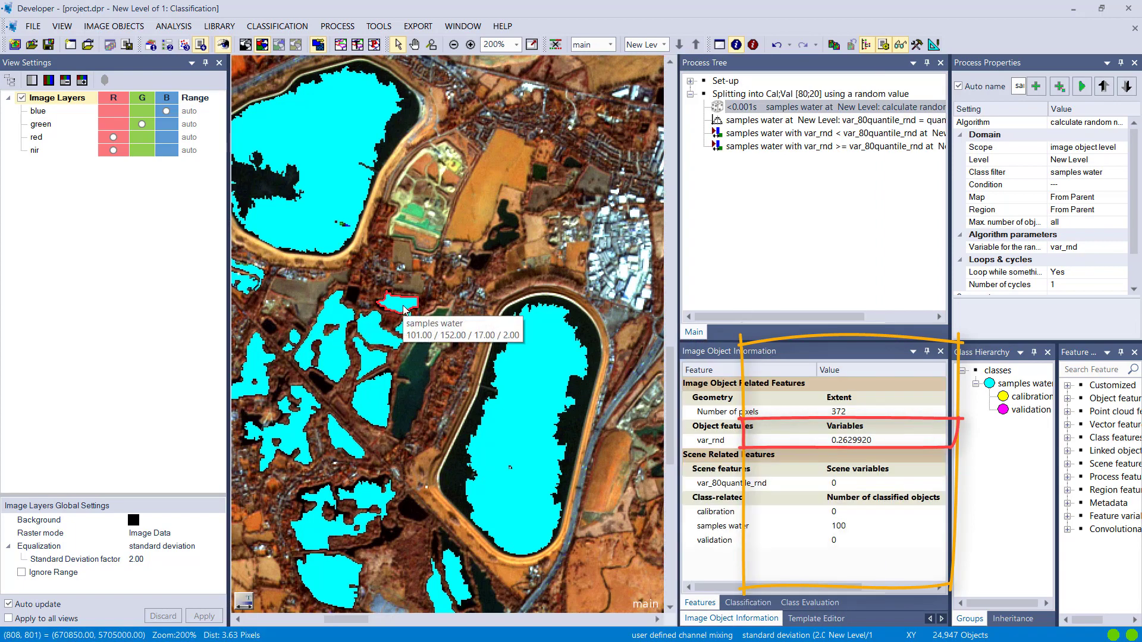
{"action": "left_click", "coordinate": [403, 308]}
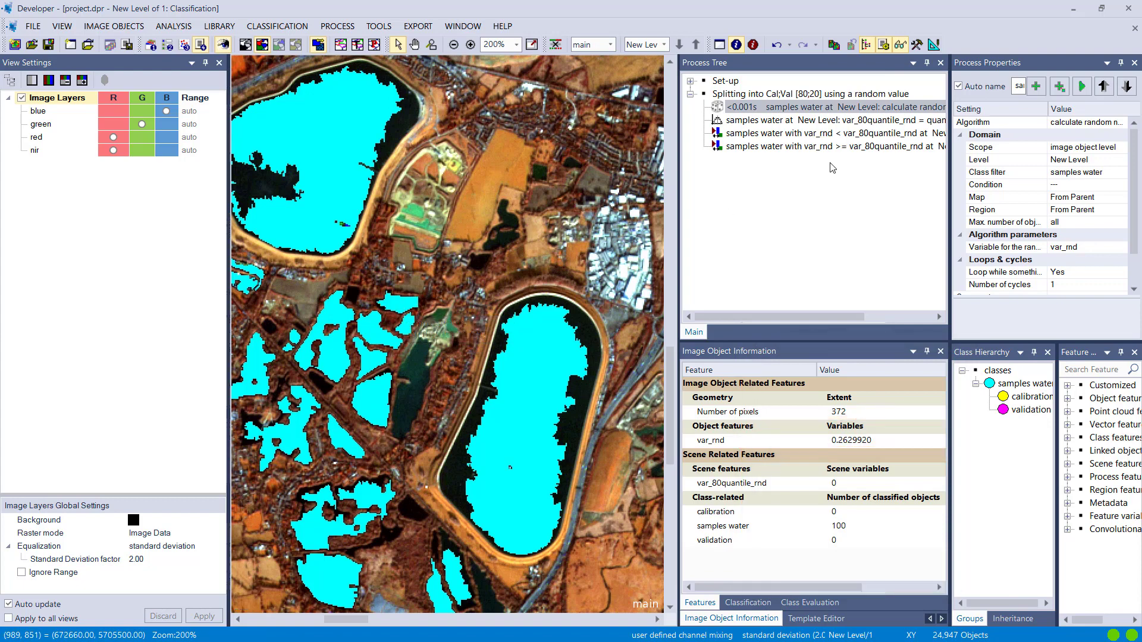
Set the compute statistical value process to quantile 80 of var_rnd and execute it.
{"action": "double_click", "coordinate": [744, 121]}
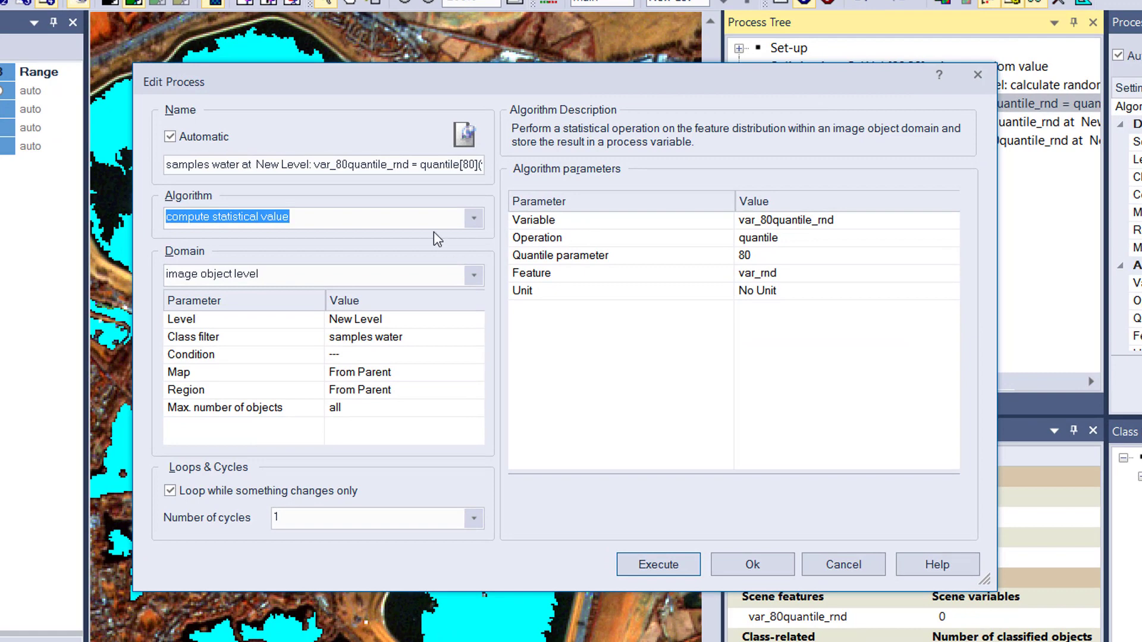
{"action": "left_click", "coordinate": [420, 224]}
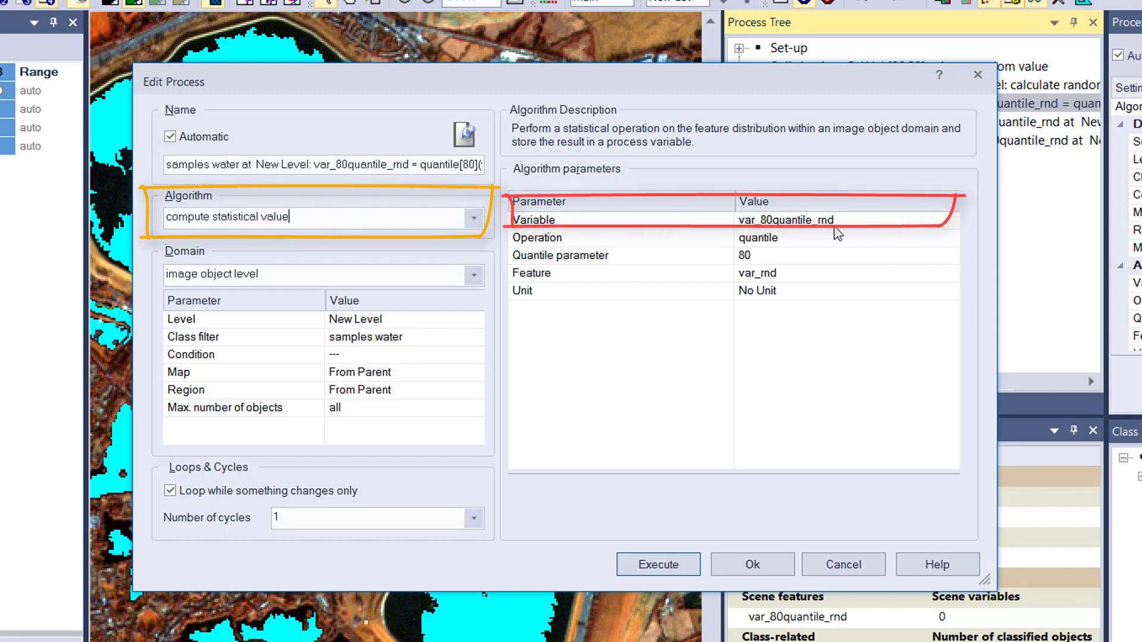
{"action": "left_click", "coordinate": [954, 240]}
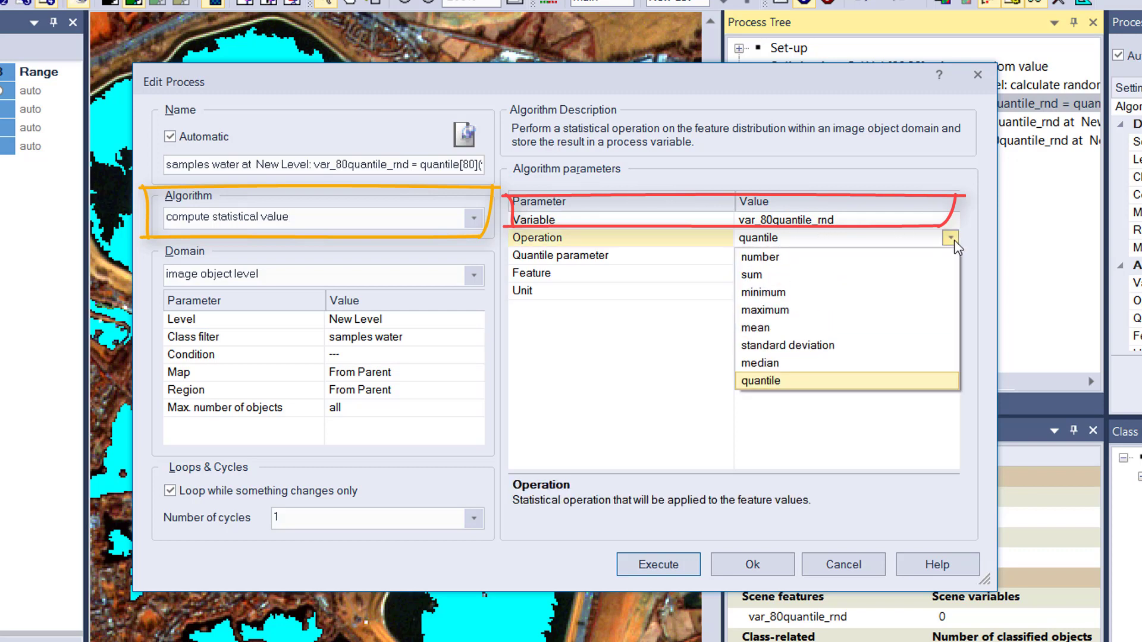
{"action": "left_click", "coordinate": [917, 379]}
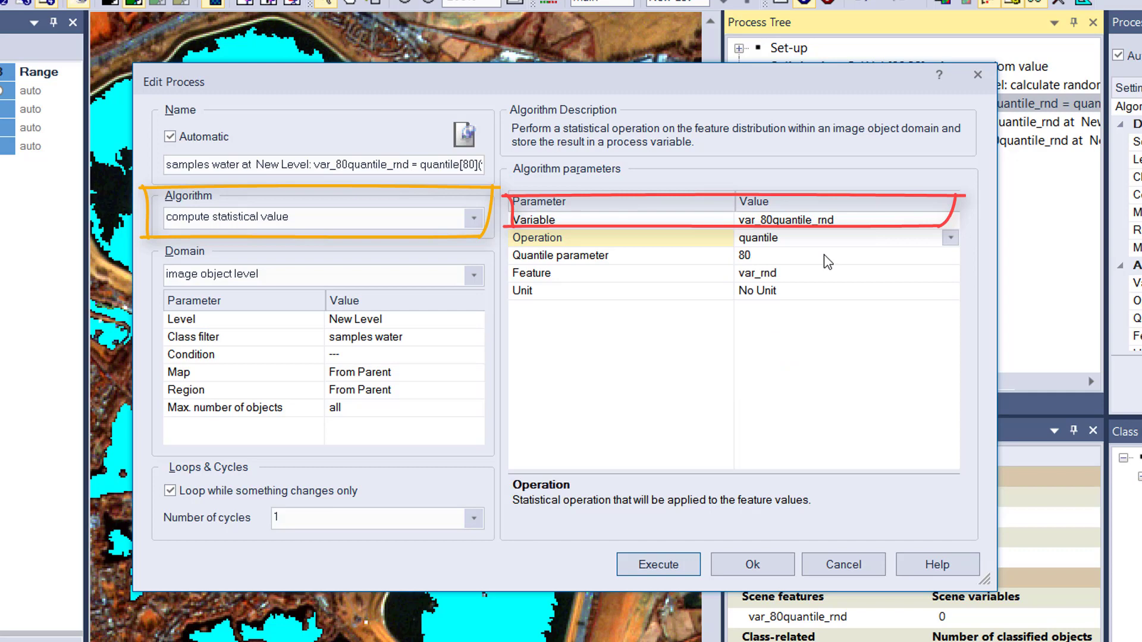
{"action": "left_click", "coordinate": [825, 258]}
{"action": "left_click", "coordinate": [827, 262]}
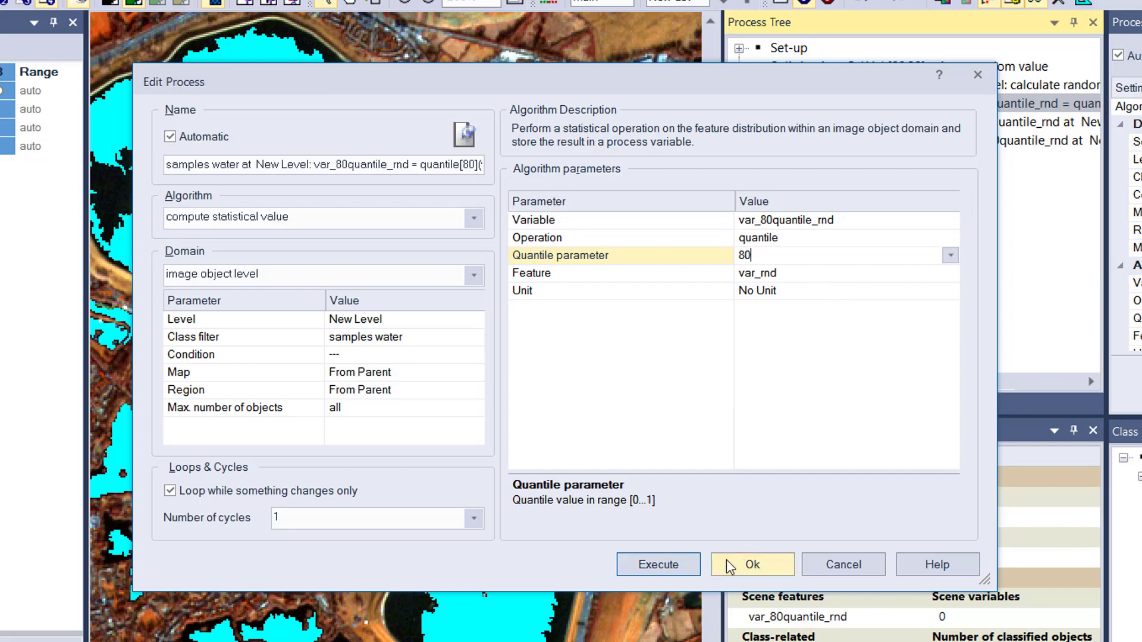
{"action": "left_click", "coordinate": [693, 565]}
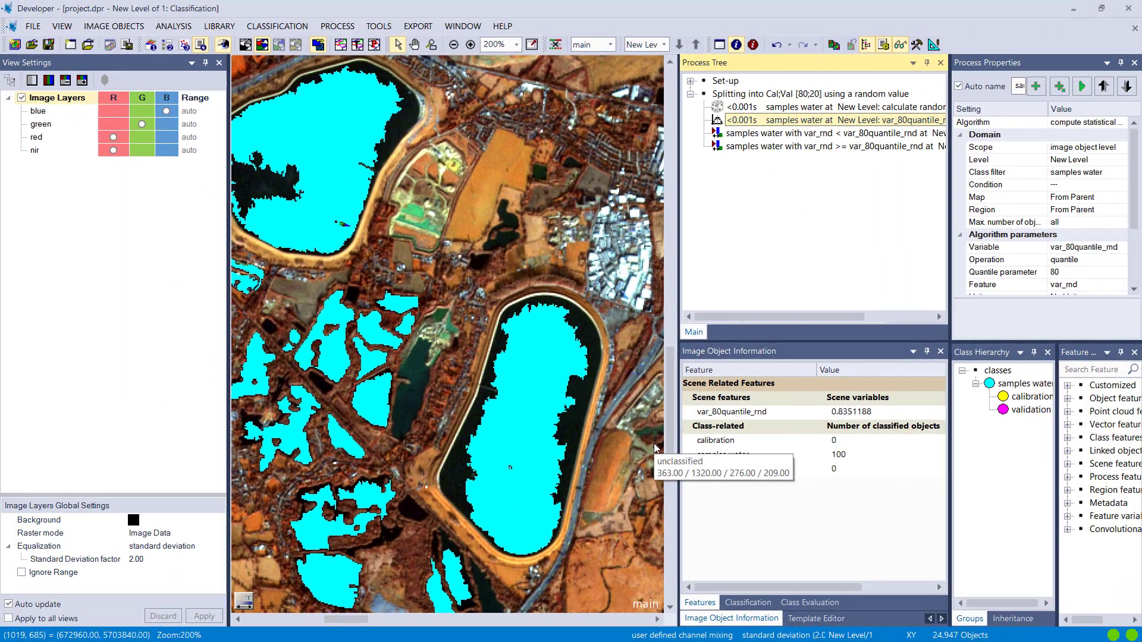
{"action": "left_click", "coordinate": [540, 406]}
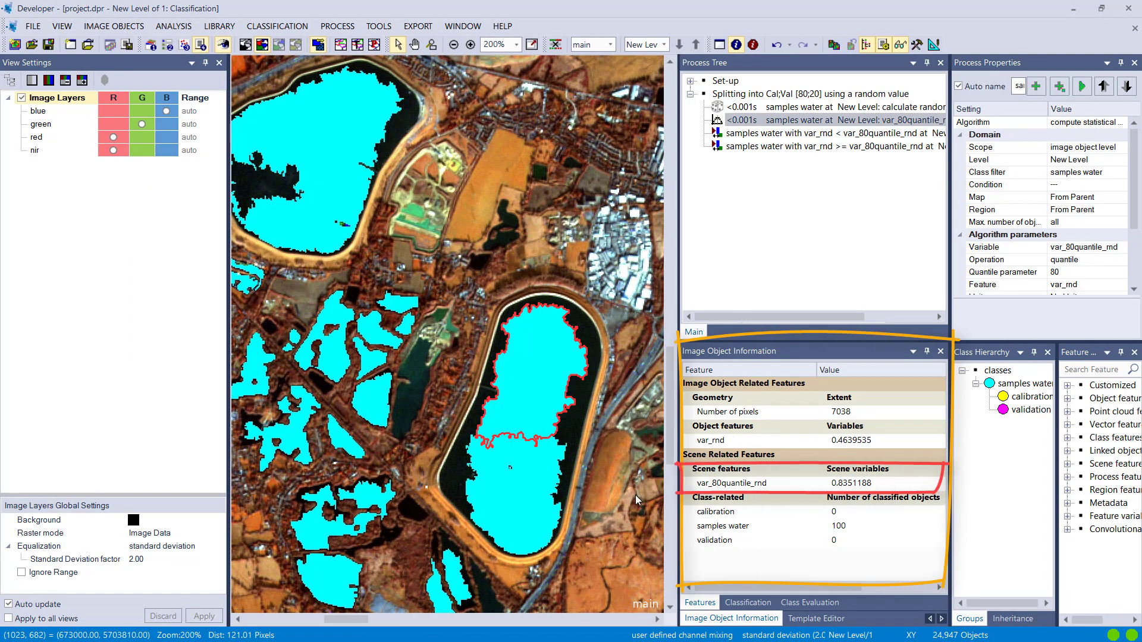
{"action": "left_click", "coordinate": [528, 501]}
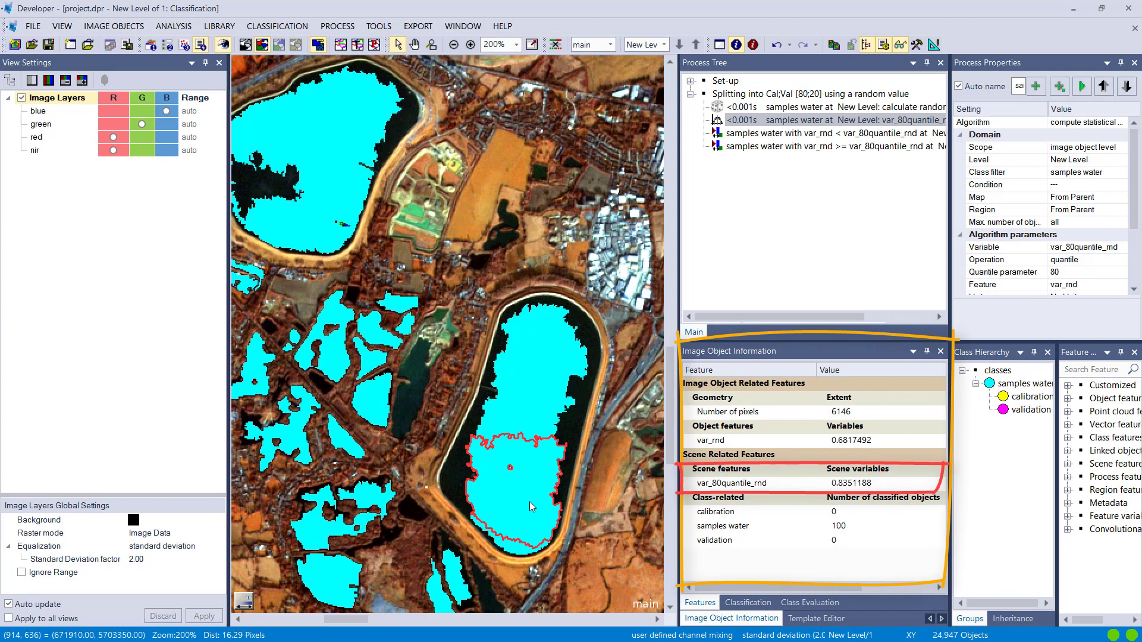
{"action": "left_click", "coordinate": [380, 402]}
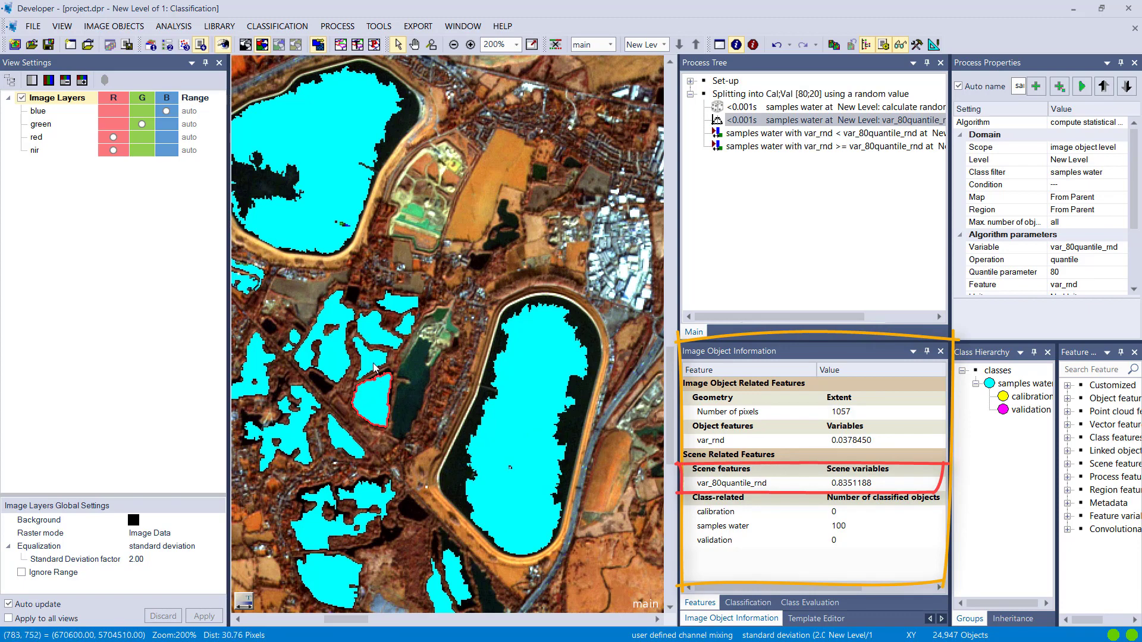
{"action": "left_click", "coordinate": [388, 320]}
{"action": "left_click", "coordinate": [753, 133]}
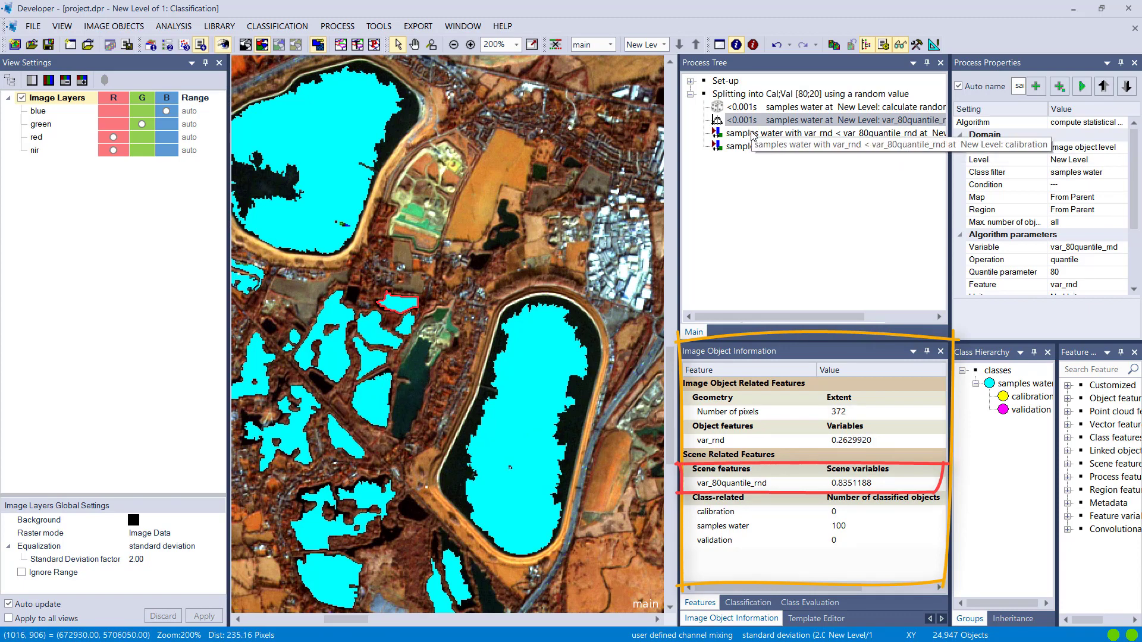
Confirm the var_rnd < var_80quantile_rnd condition on the calibration assign-class process and execute it.
{"action": "double_click", "coordinate": [753, 134]}
{"action": "left_click", "coordinate": [559, 345]}
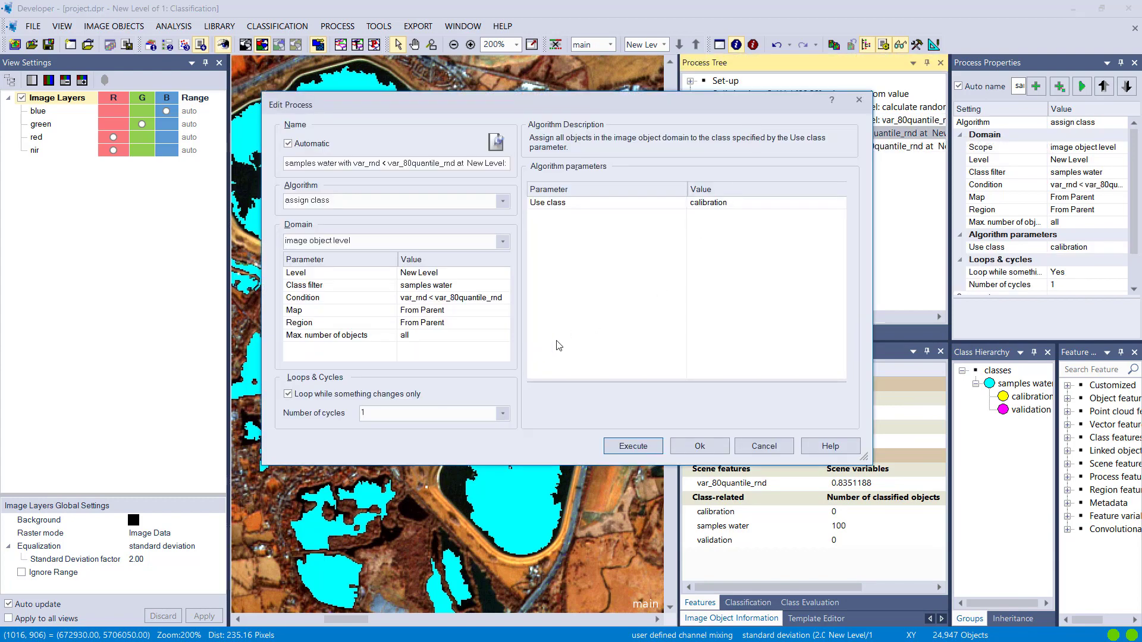
{"action": "double_click", "coordinate": [506, 303]}
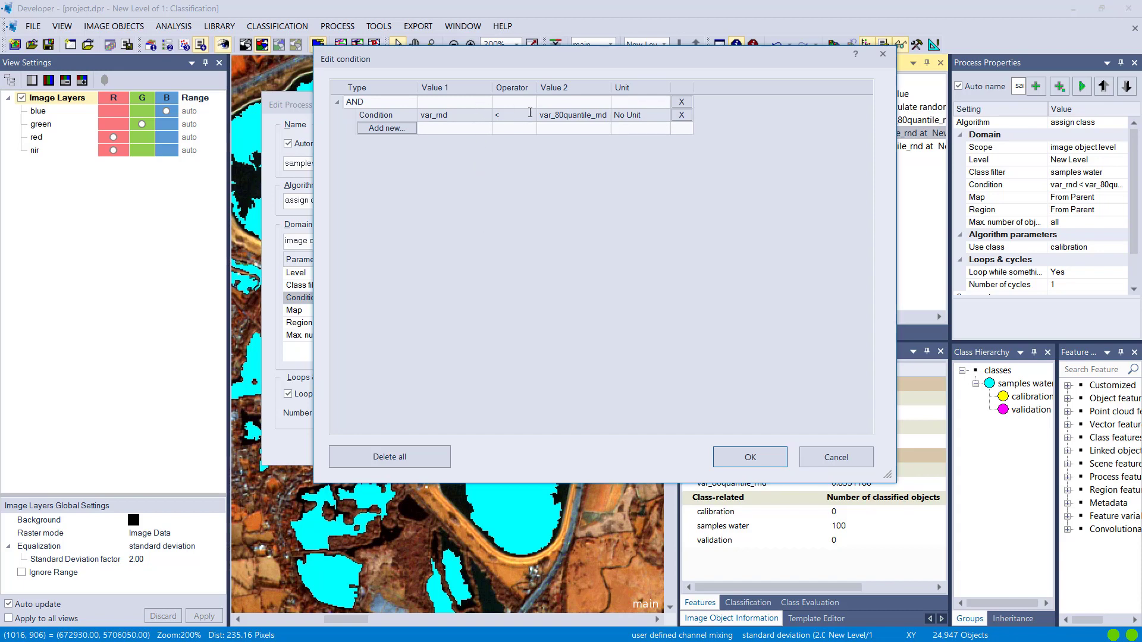
{"action": "left_click", "coordinate": [766, 452]}
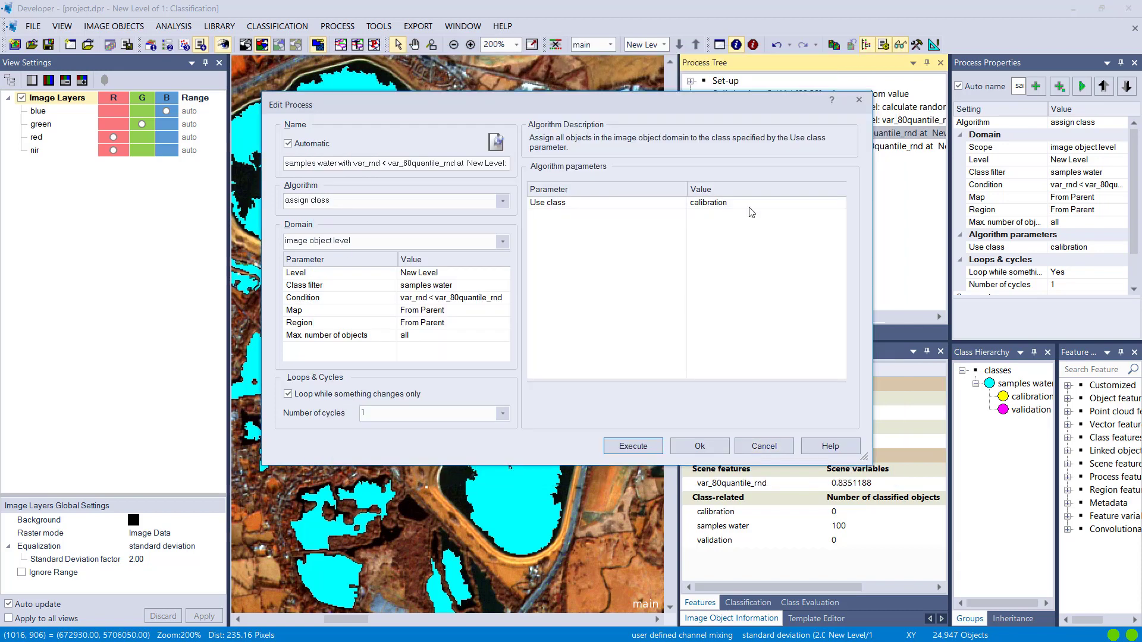
{"action": "left_click", "coordinate": [627, 446]}
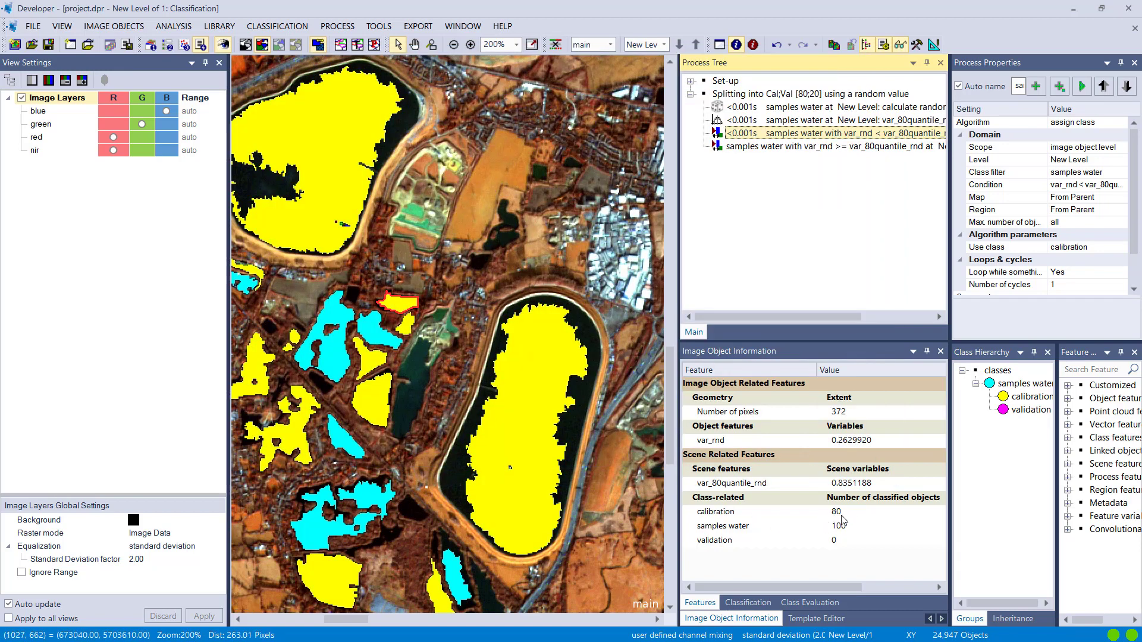
{"action": "scroll", "coordinate": [484, 439], "scroll_direction": "down", "scroll_amount": 2}
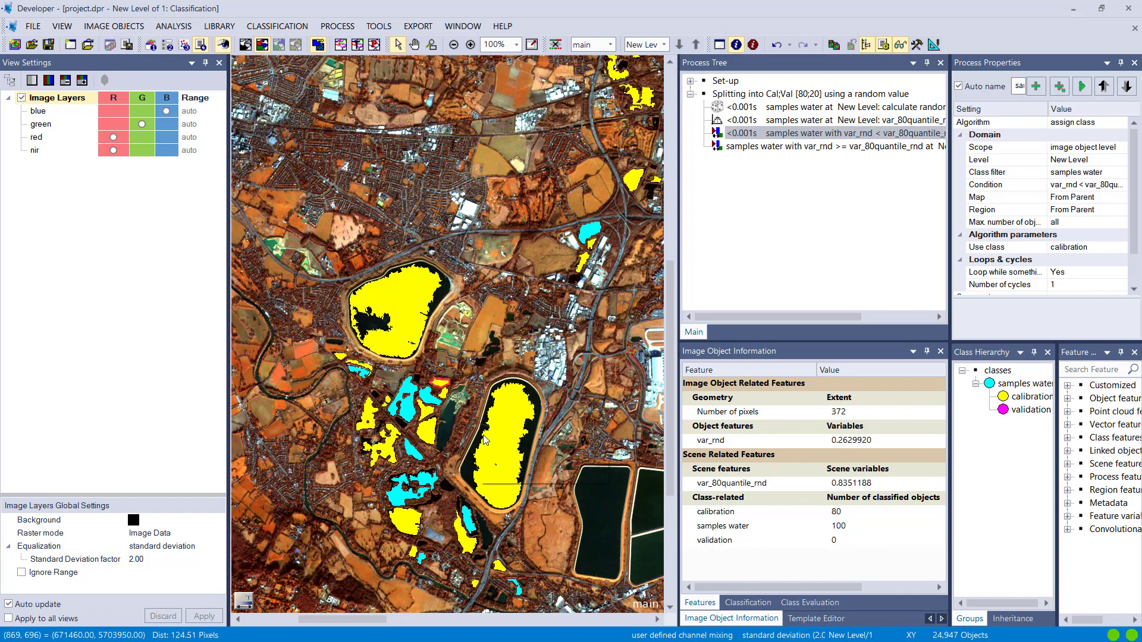
Execute the var_rnd >= var_80quantile_rnd validation process, then collapse and re-expand samples water to compare.
{"action": "left_click", "coordinate": [745, 148]}
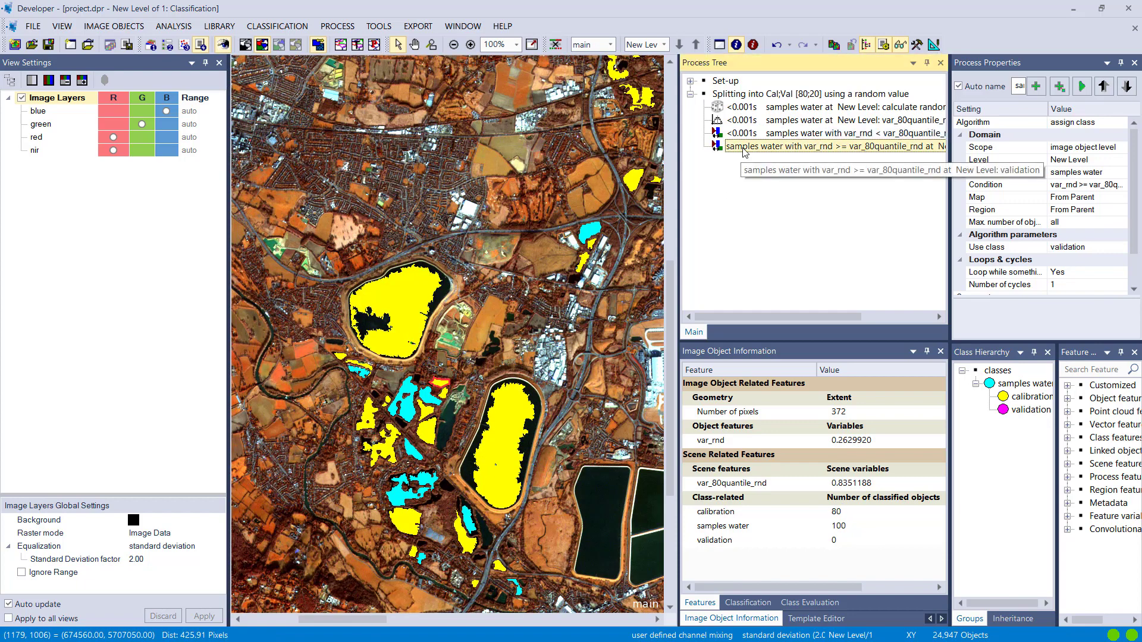
{"action": "right_click", "coordinate": [745, 153]}
{"action": "left_click", "coordinate": [772, 174]}
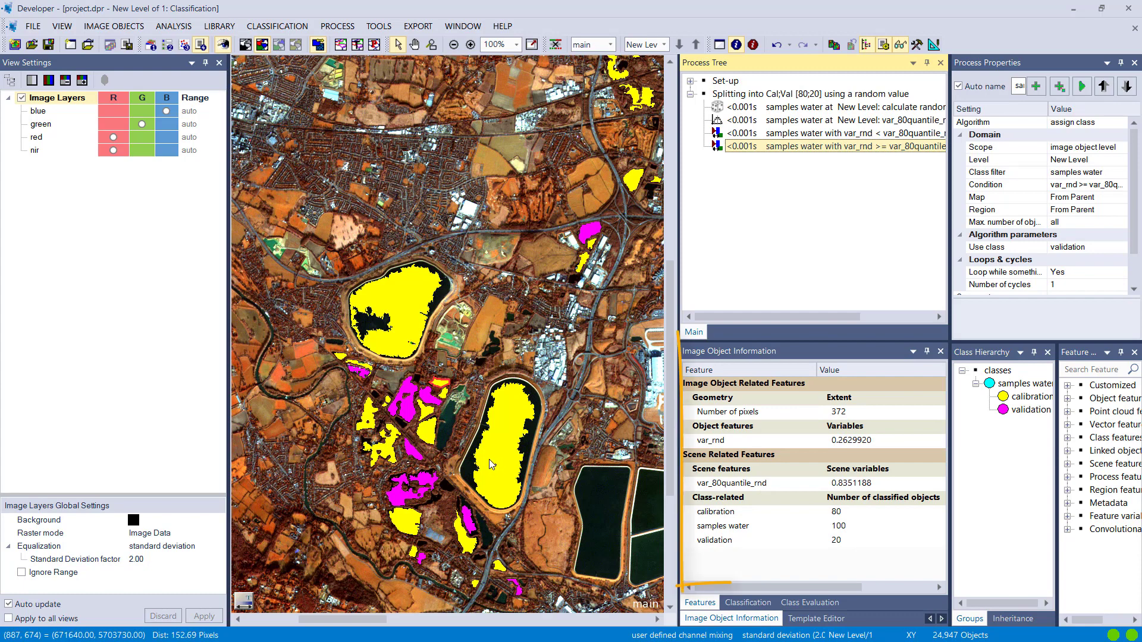
{"action": "left_click", "coordinate": [976, 384]}
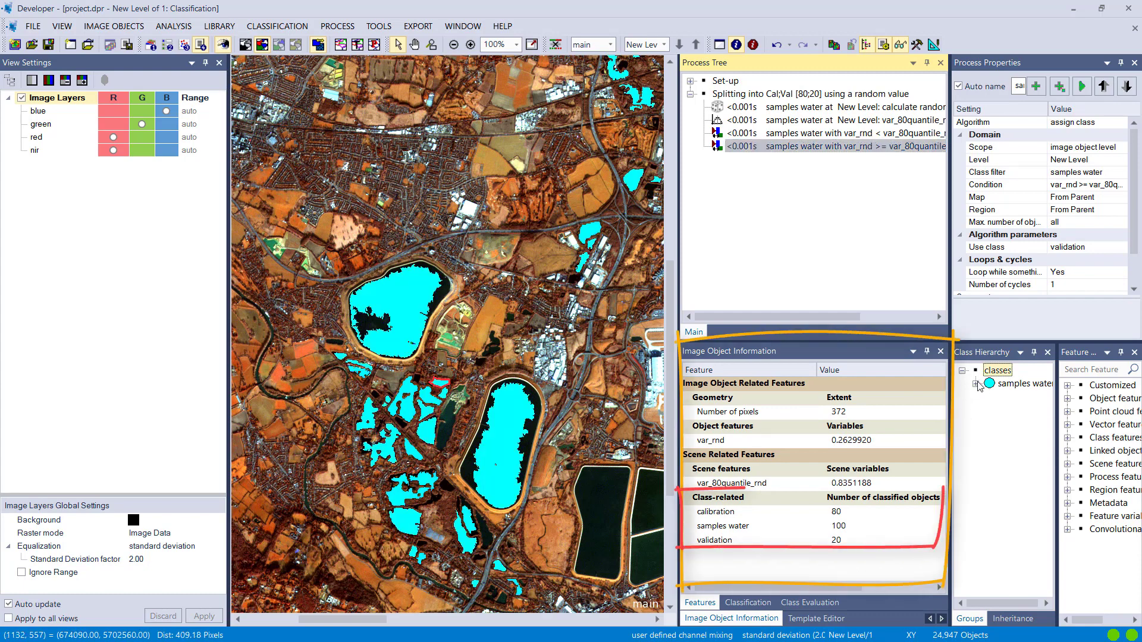
{"action": "left_click", "coordinate": [976, 384]}
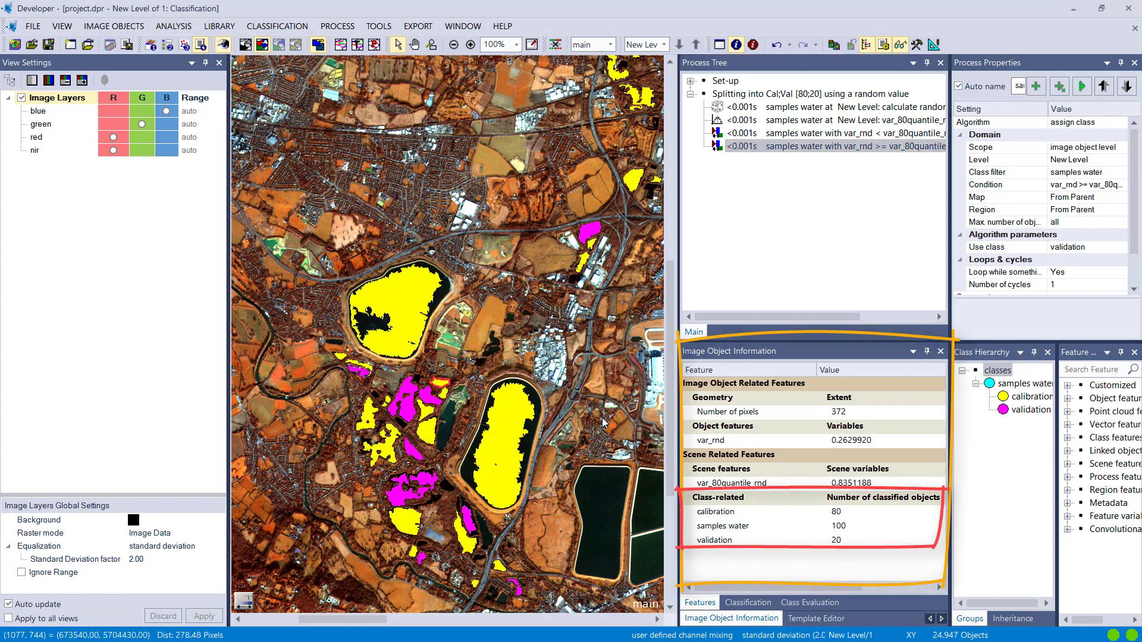
{"action": "scroll", "coordinate": [600, 417], "scroll_direction": "down", "scroll_amount": 2}
{"action": "scroll", "coordinate": [603, 474], "scroll_direction": "down", "scroll_amount": 2}
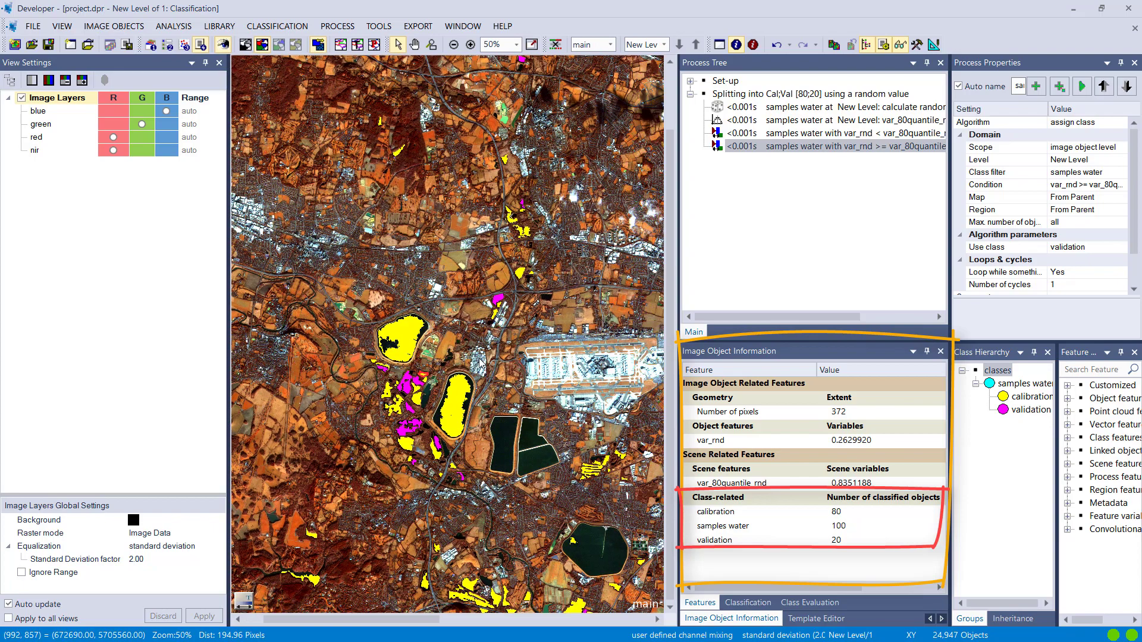